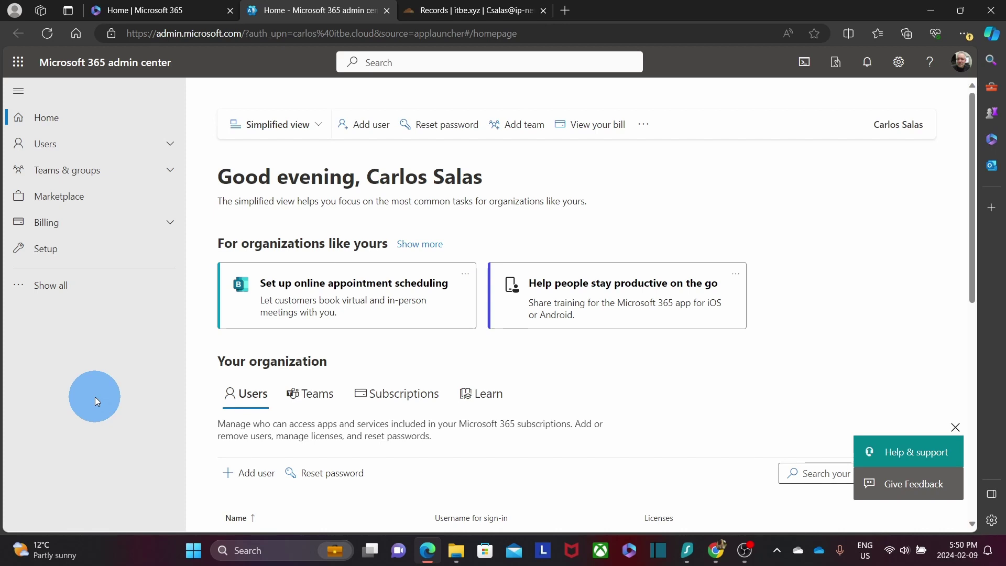
# - Open Settings > Domains to list itbe.cloud and itbecloud.onmicrosoft.com
pyautogui.click(70, 292)
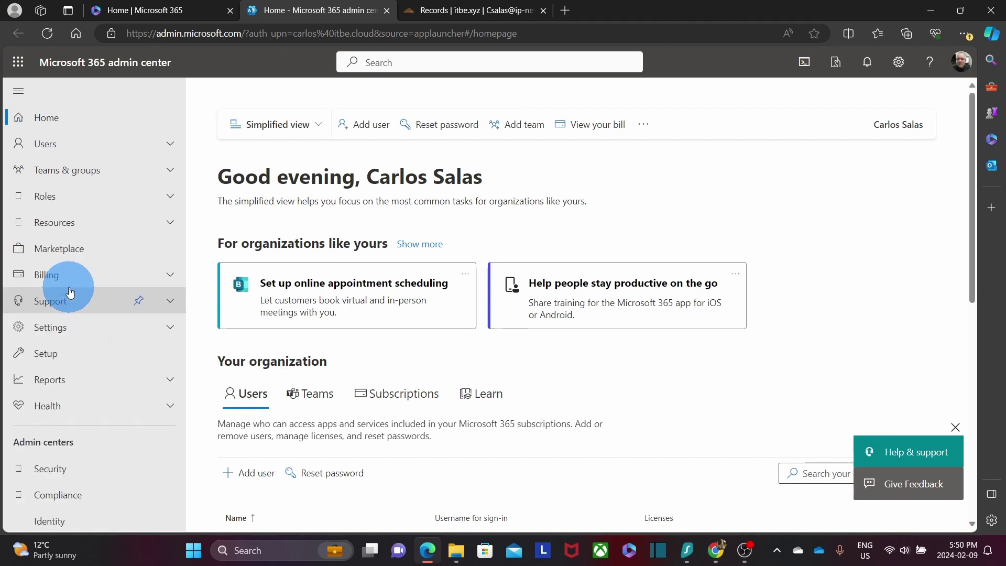
pyautogui.click(65, 336)
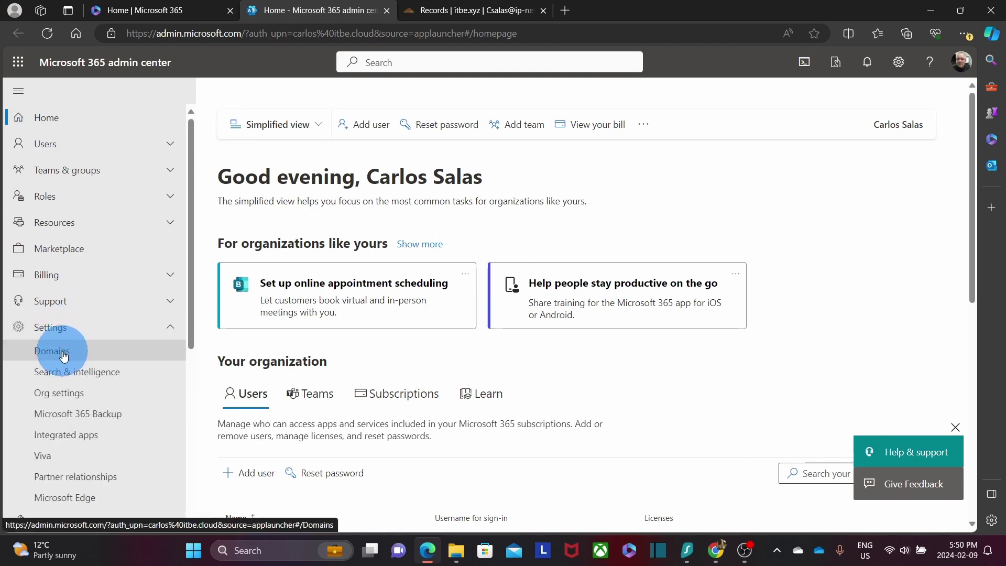
pyautogui.click(63, 355)
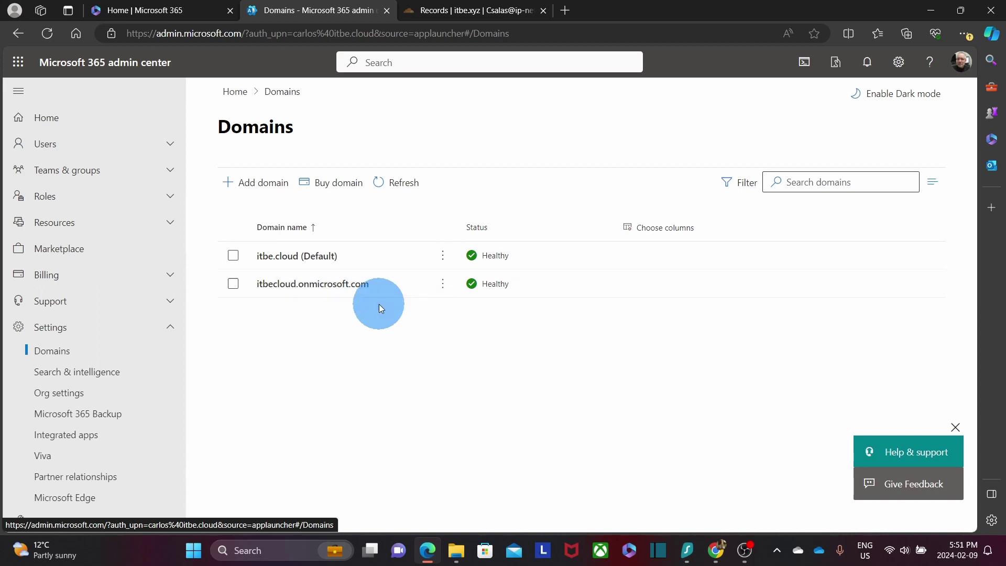
# - Start adding itbe.xyz as a new domain and proceed to ownership verification
pyautogui.click(263, 186)
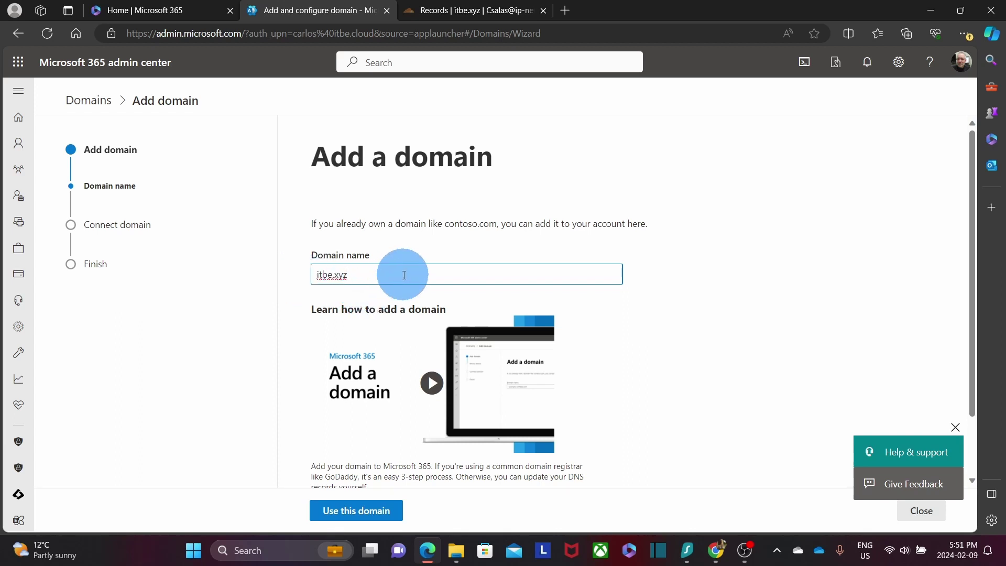
pyautogui.scroll(-2, 404, 275)
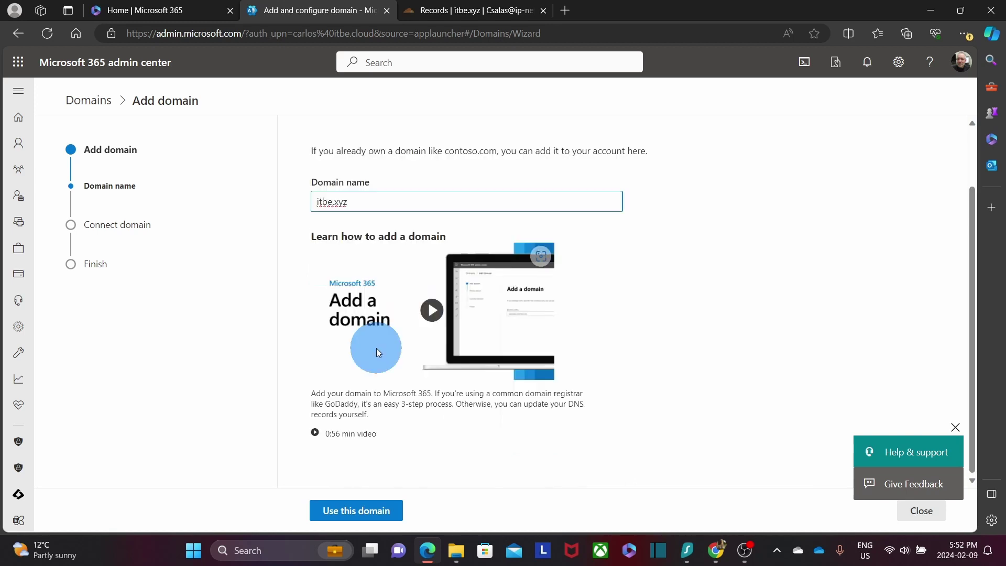
pyautogui.click(369, 516)
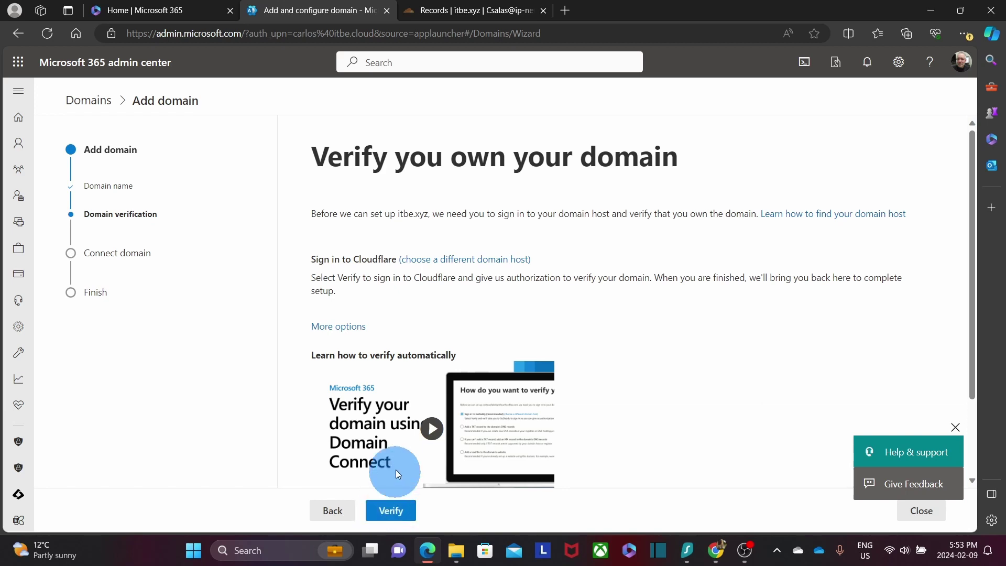
# - Choose TXT-record verification for itbe.xyz to show name @, the value and TTL 3600
pyautogui.click(354, 330)
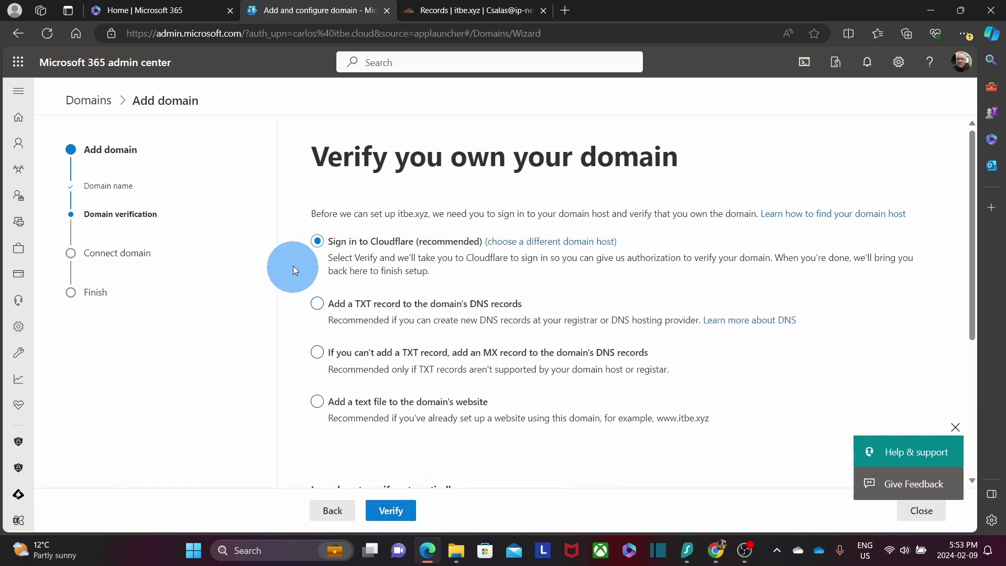
pyautogui.click(317, 243)
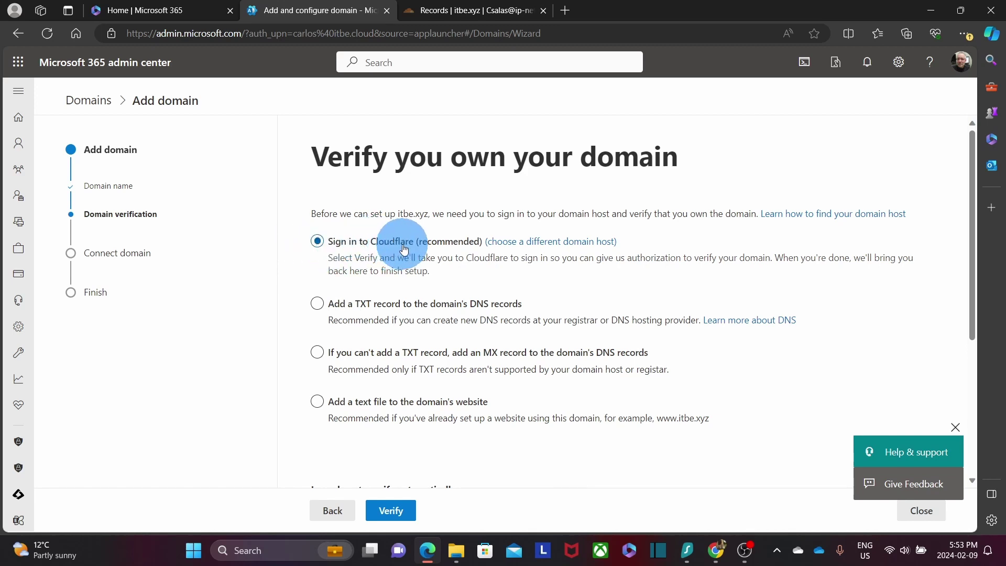
pyautogui.click(364, 309)
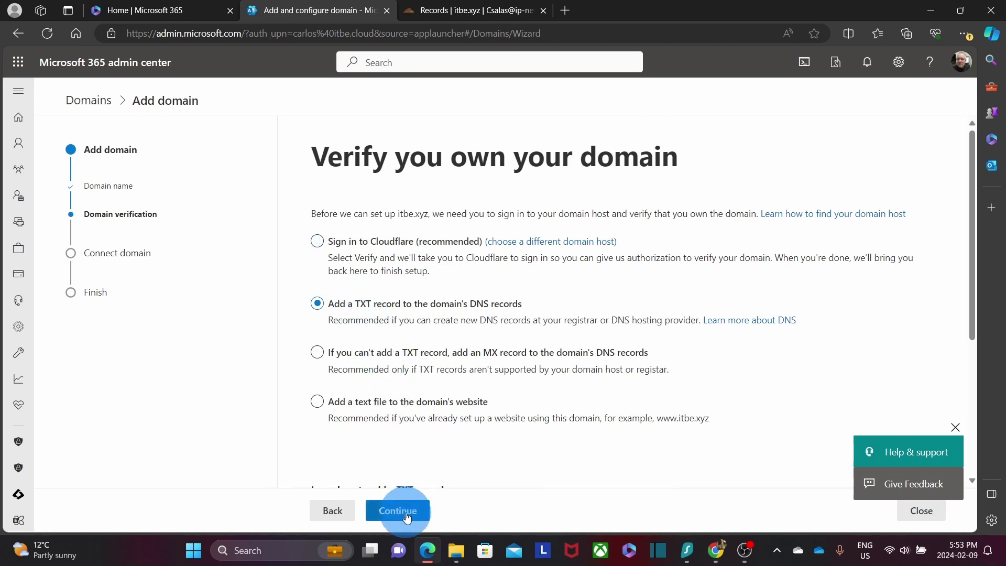
pyautogui.click(406, 516)
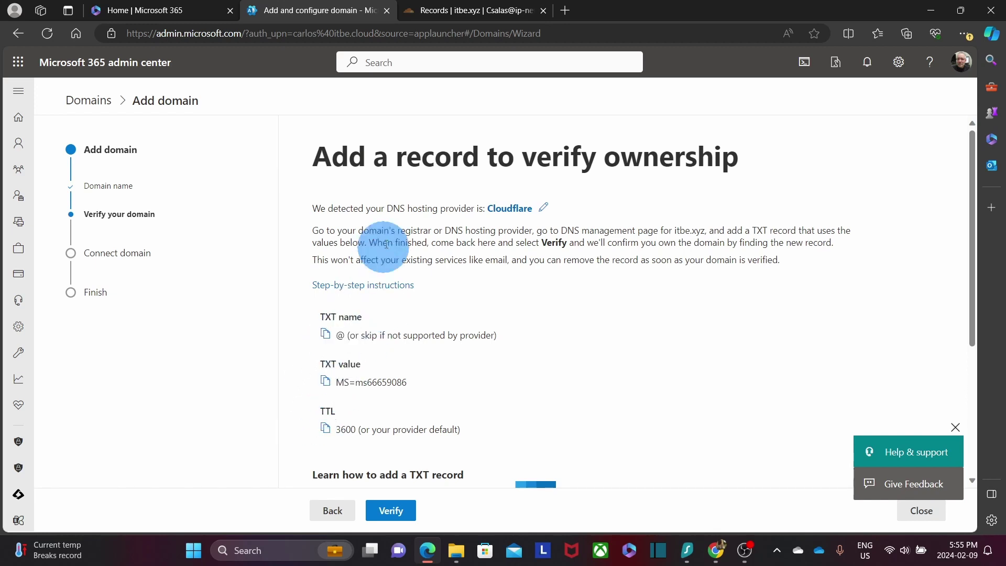
# - In Cloudflare's itbe.xyz DNS records, start a new TXT record named @
pyautogui.click(458, 13)
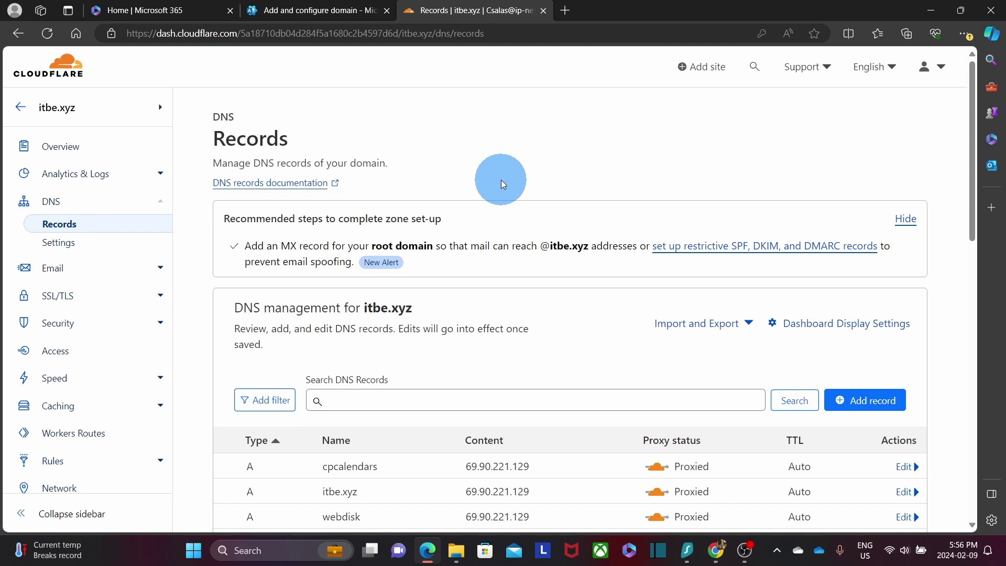
pyautogui.scroll(-3, 501, 179)
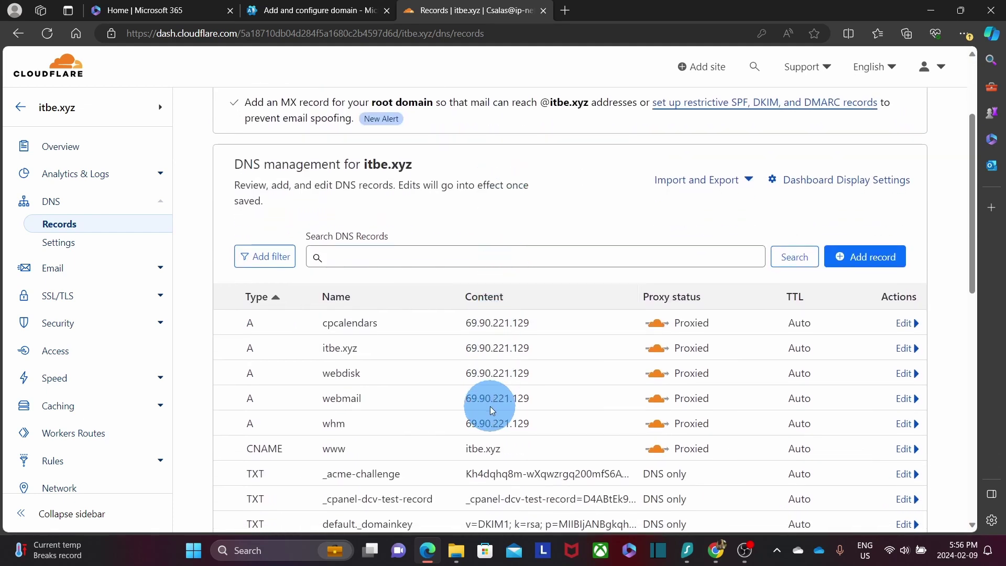
pyautogui.moveTo(414, 164); pyautogui.dragTo(362, 163)
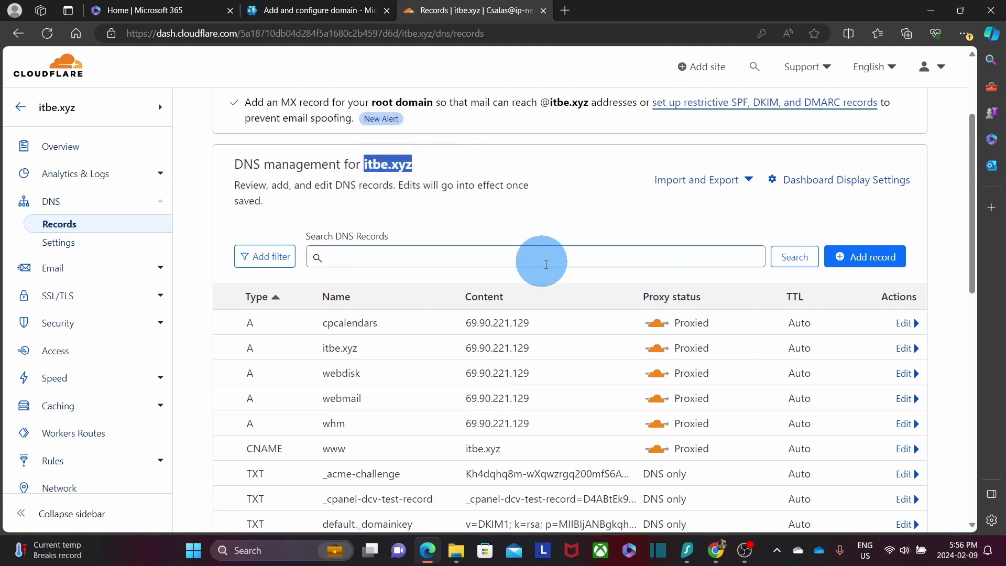
pyautogui.click(873, 258)
pyautogui.click(314, 345)
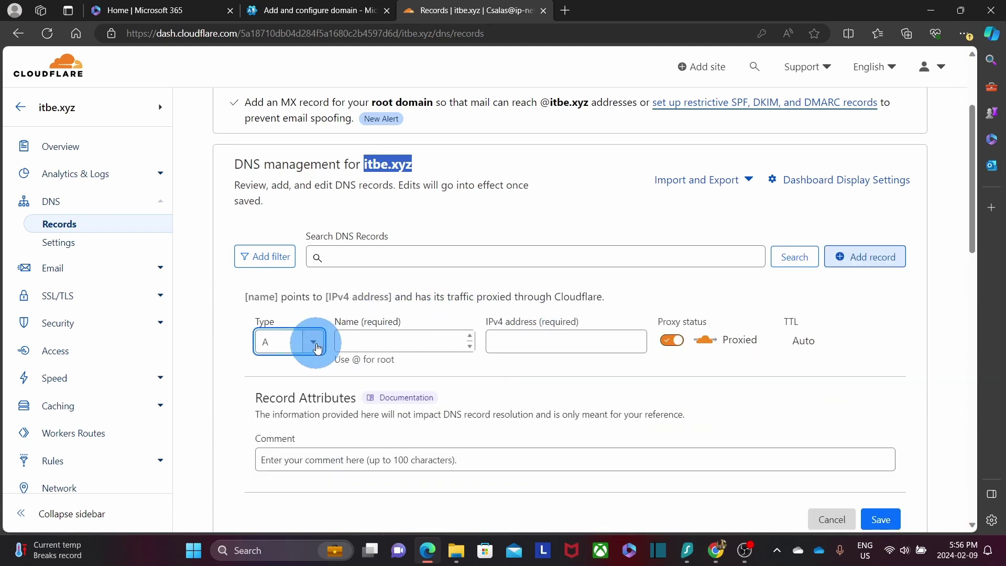
pyautogui.scroll(-7, 288, 409)
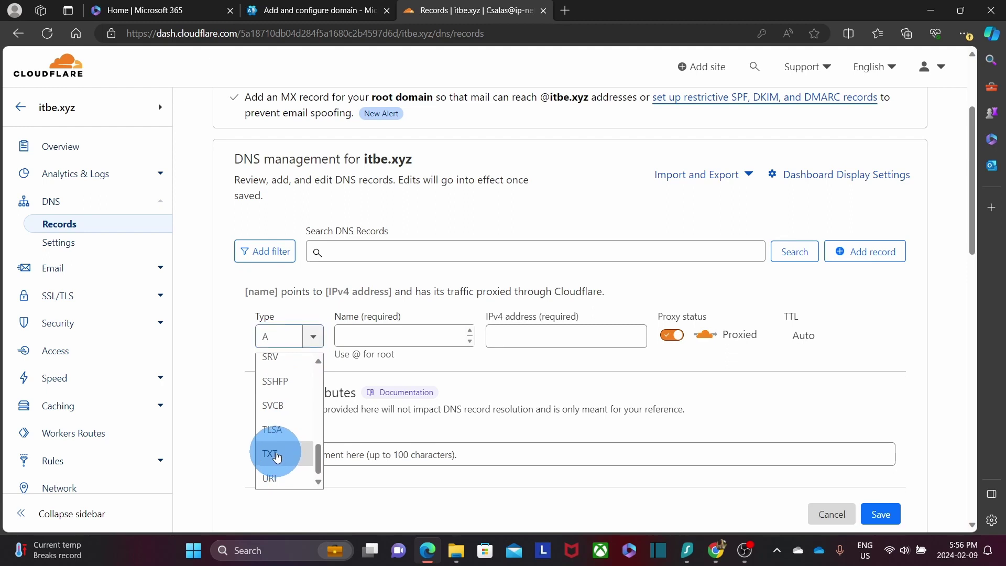
pyautogui.click(277, 457)
pyautogui.click(371, 336)
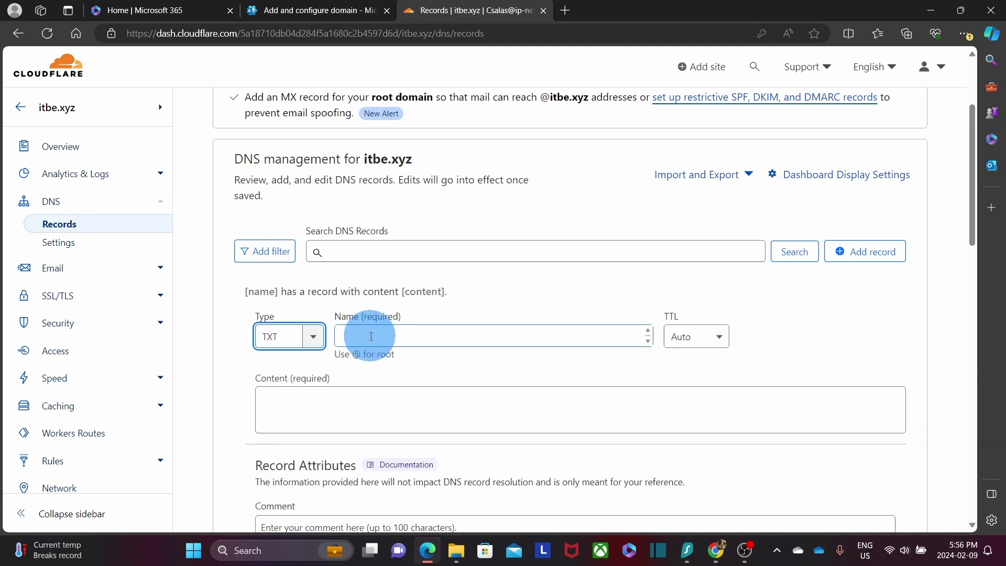
pyautogui.click(371, 336)
pyautogui.write('@')
# - Paste MS=ms66659086 as the content, set TTL to 1 hr, and save
pyautogui.click(327, 402)
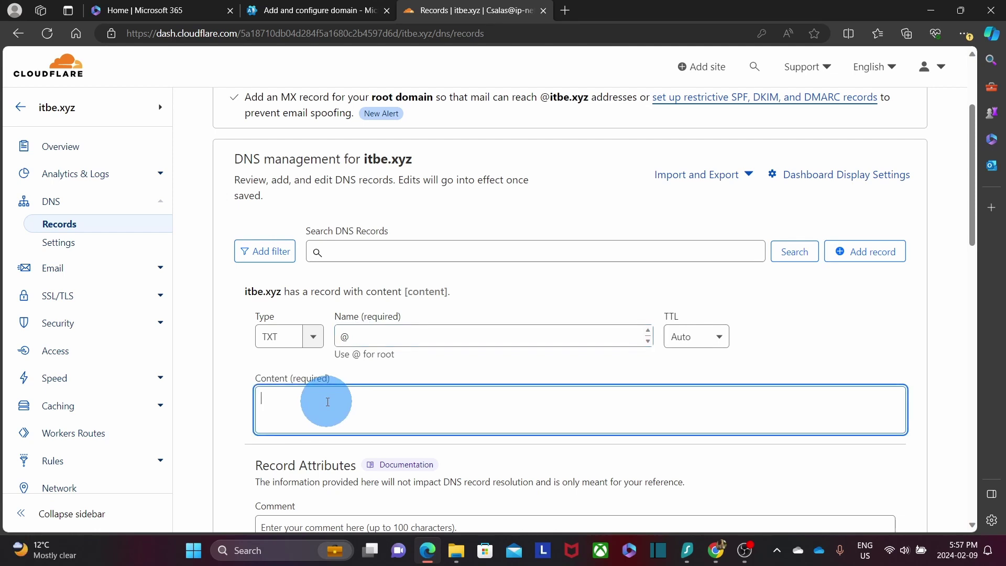
pyautogui.write('MS=ms66659086')
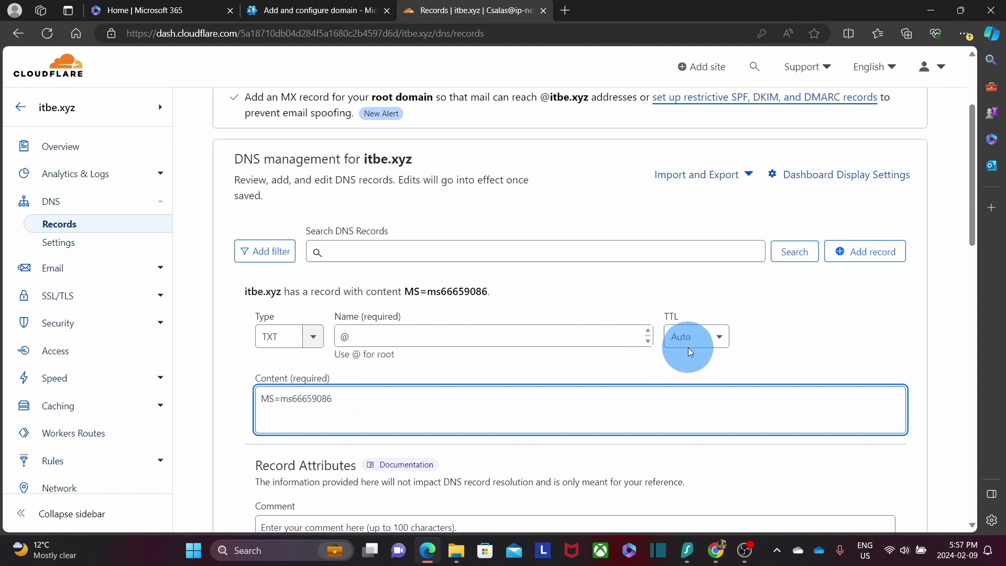
pyautogui.click(719, 338)
pyautogui.scroll(-3, 686, 390)
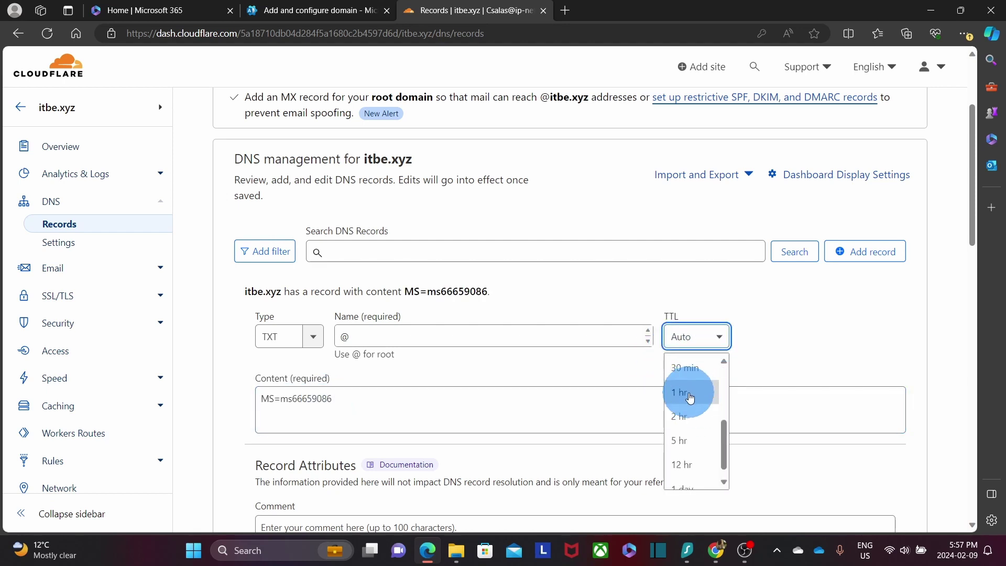
pyautogui.click(690, 394)
pyautogui.scroll(-4, 690, 393)
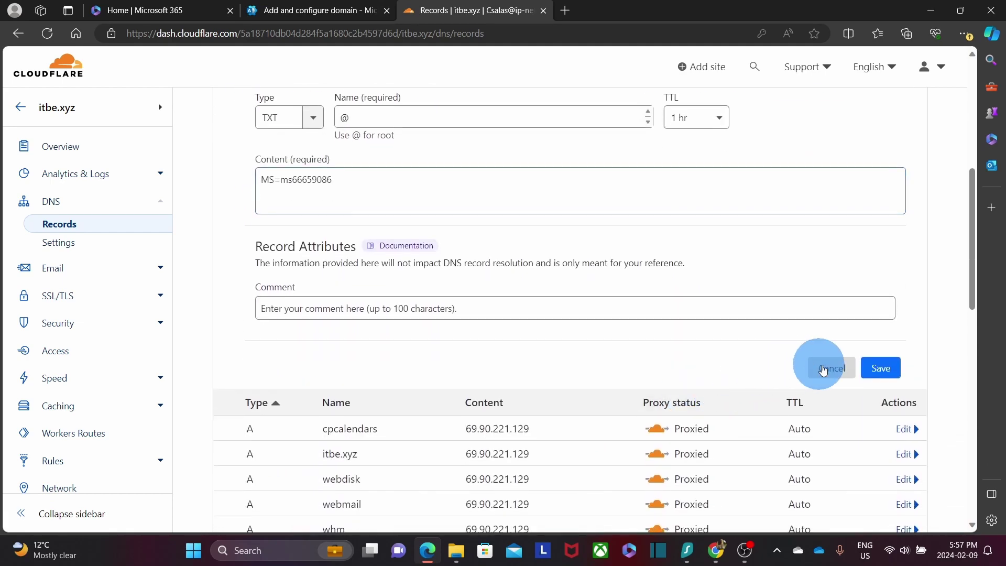
pyautogui.click(888, 372)
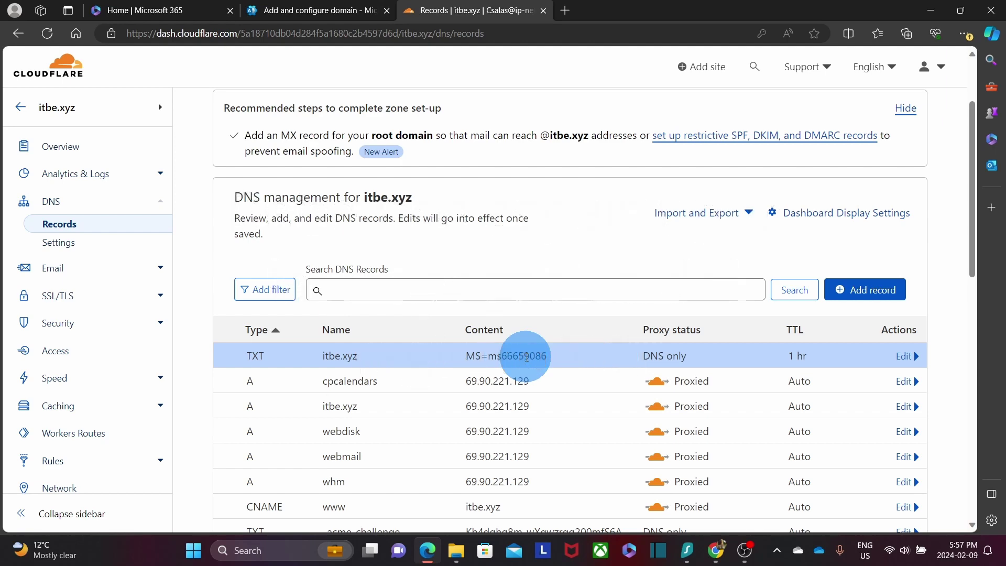
# - Verify itbe.xyz, then choose 'Add your own DNS records' and continue
pyautogui.click(330, 13)
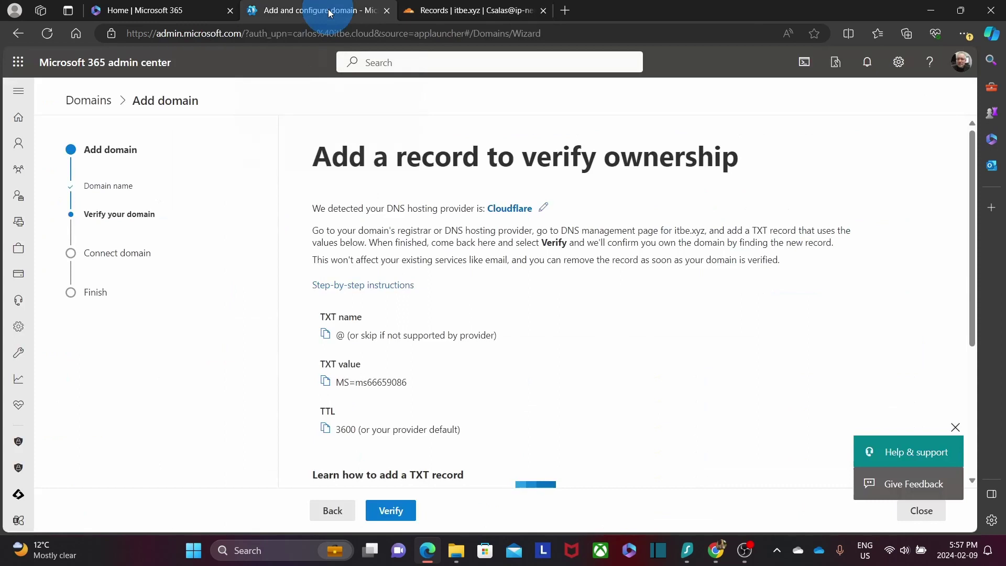
pyautogui.click(398, 512)
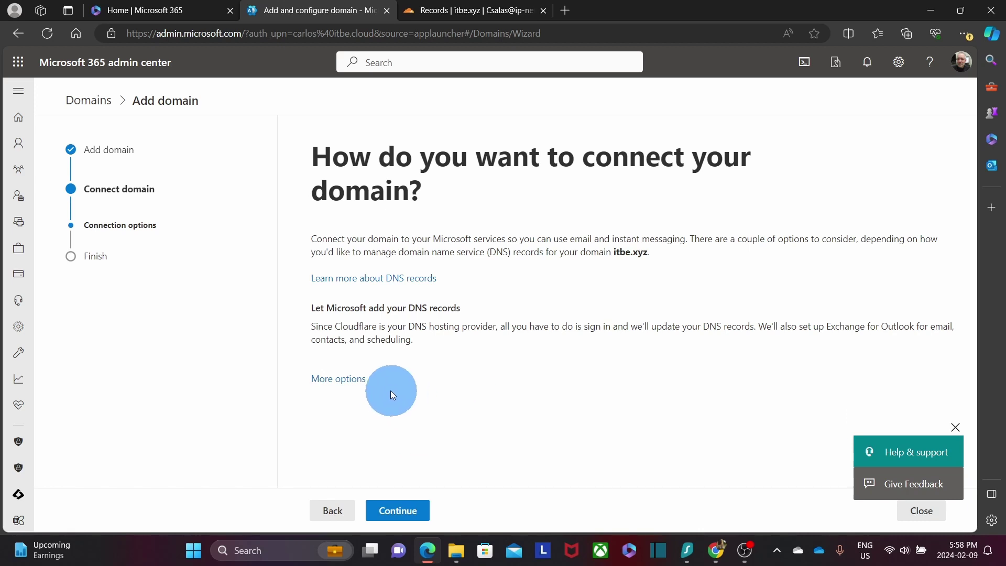
pyautogui.click(350, 379)
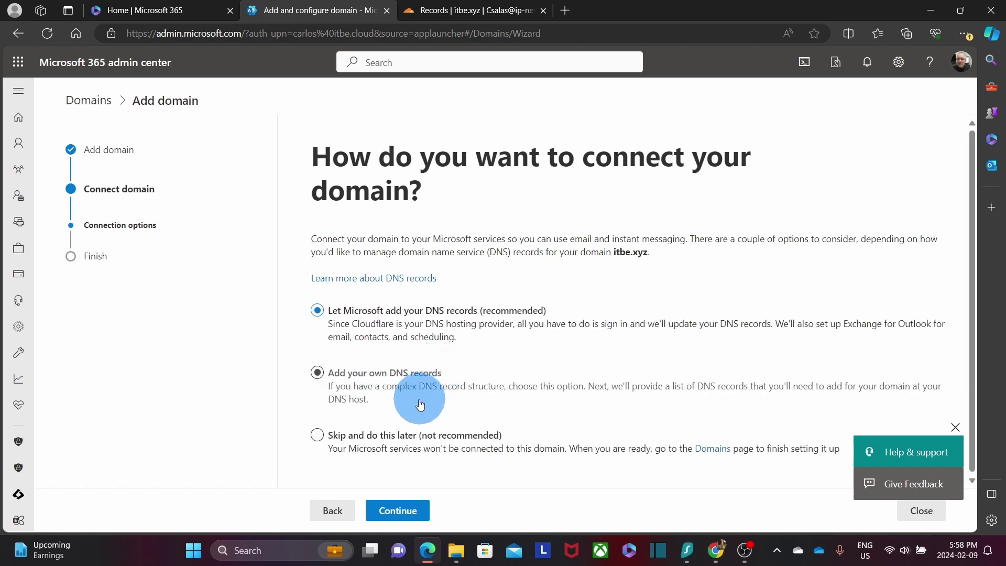
pyautogui.click(348, 389)
pyautogui.click(397, 510)
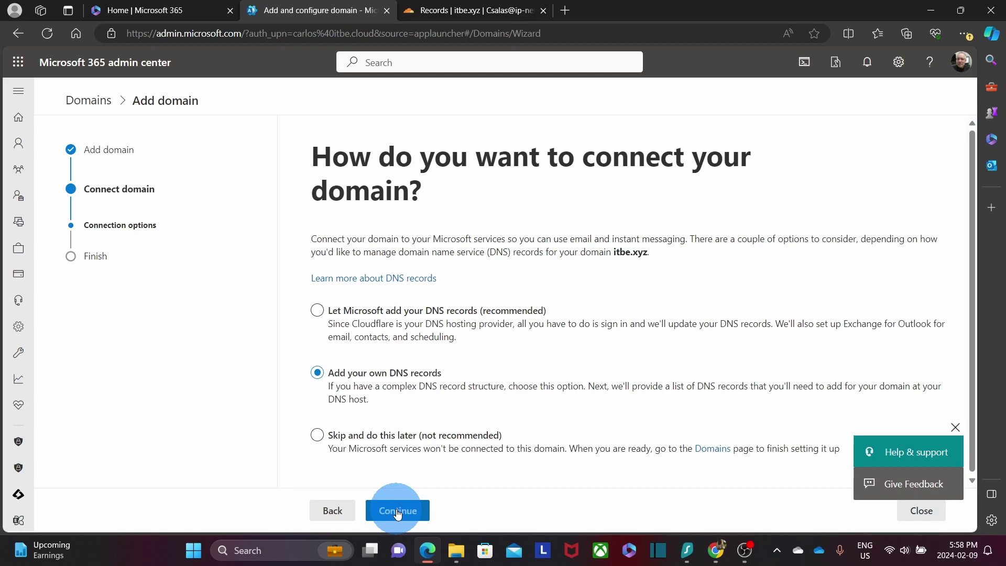
# - Expand the MX, CNAME and SPF TXT record details and copy the MX points-to address
pyautogui.scroll(-2, 524, 388)
pyautogui.scroll(-3, 526, 388)
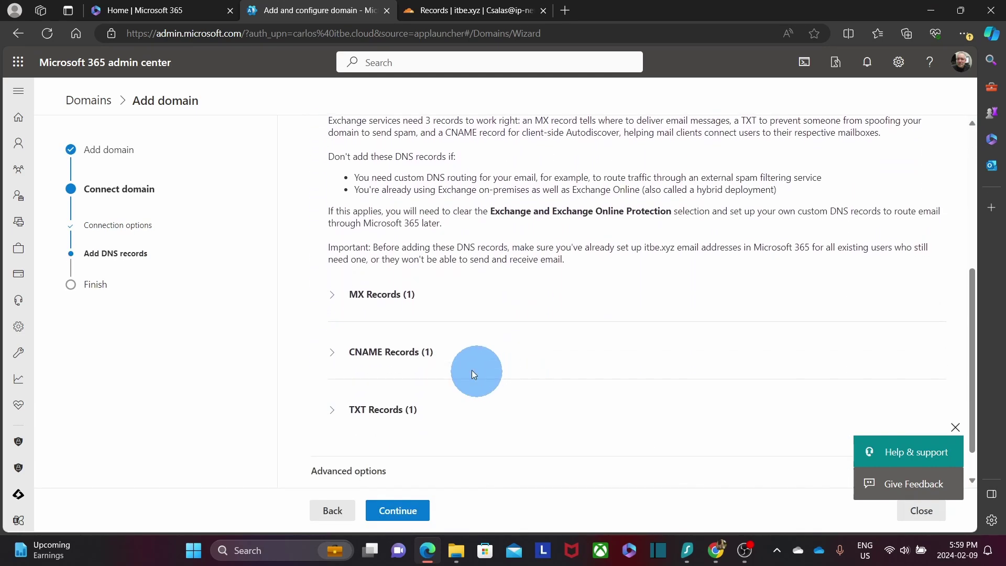
pyautogui.click(333, 296)
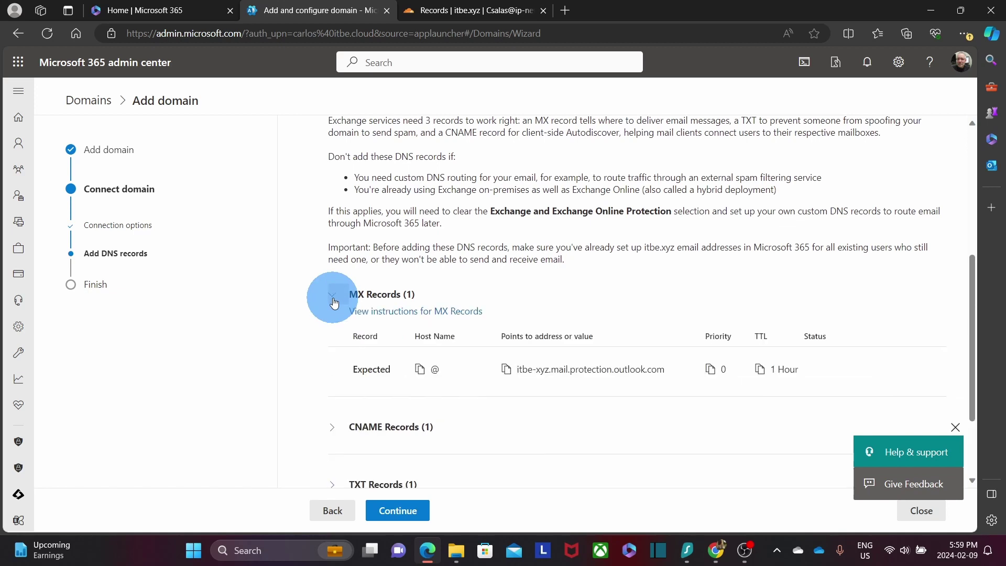
pyautogui.scroll(-2, 330, 301)
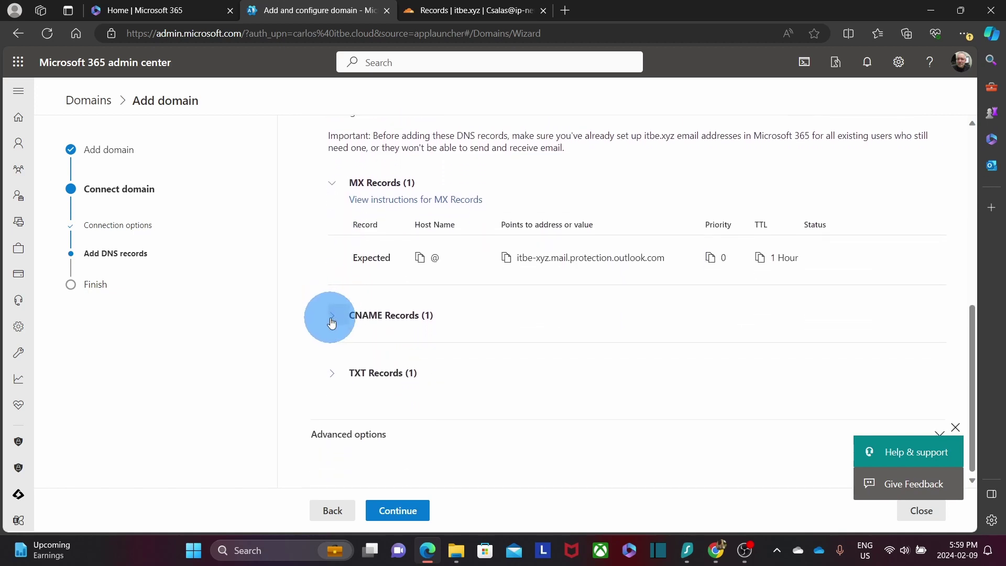
pyautogui.click(331, 319)
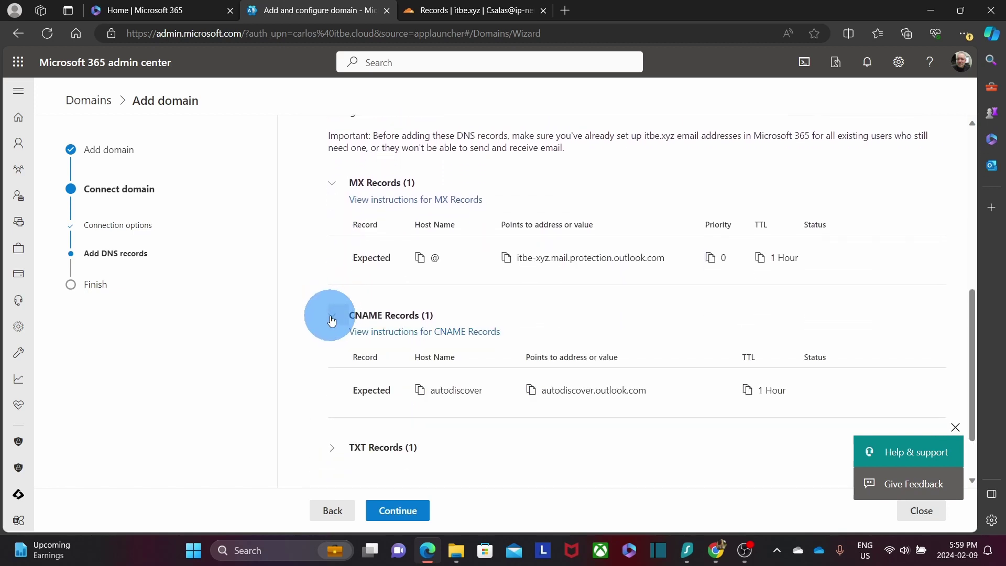
pyautogui.scroll(-2, 331, 321)
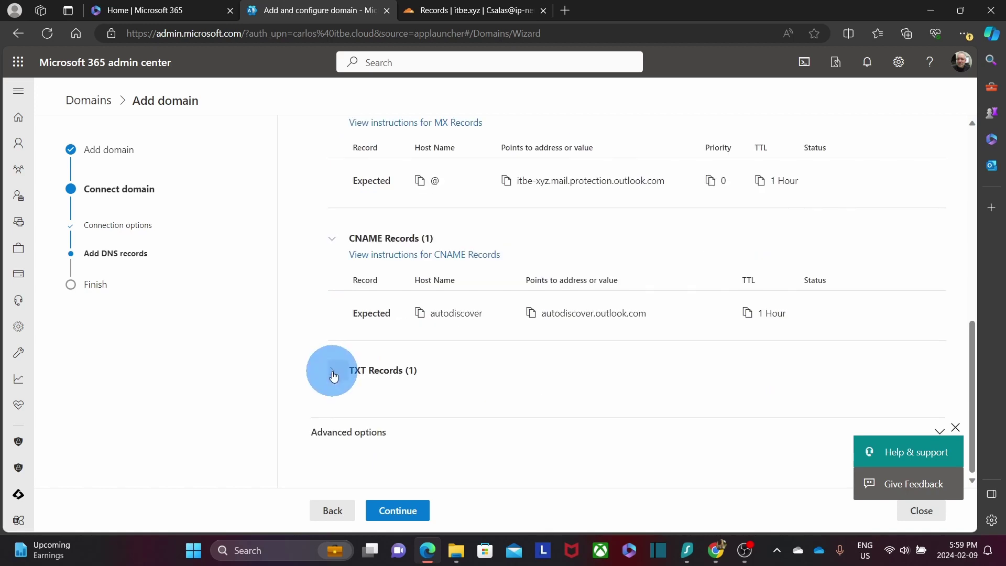
pyautogui.click(332, 372)
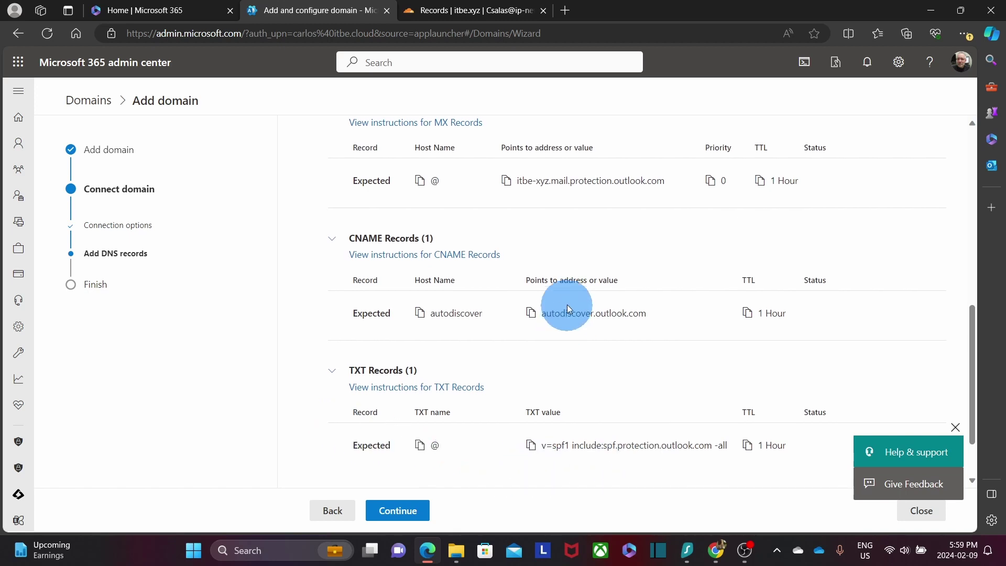
pyautogui.scroll(1, 561, 284)
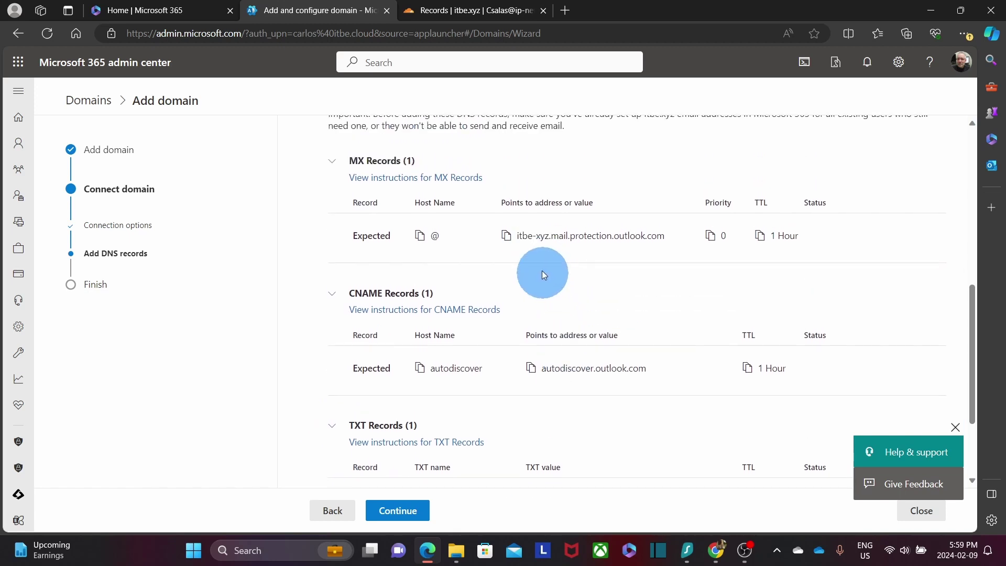
pyautogui.click(506, 237)
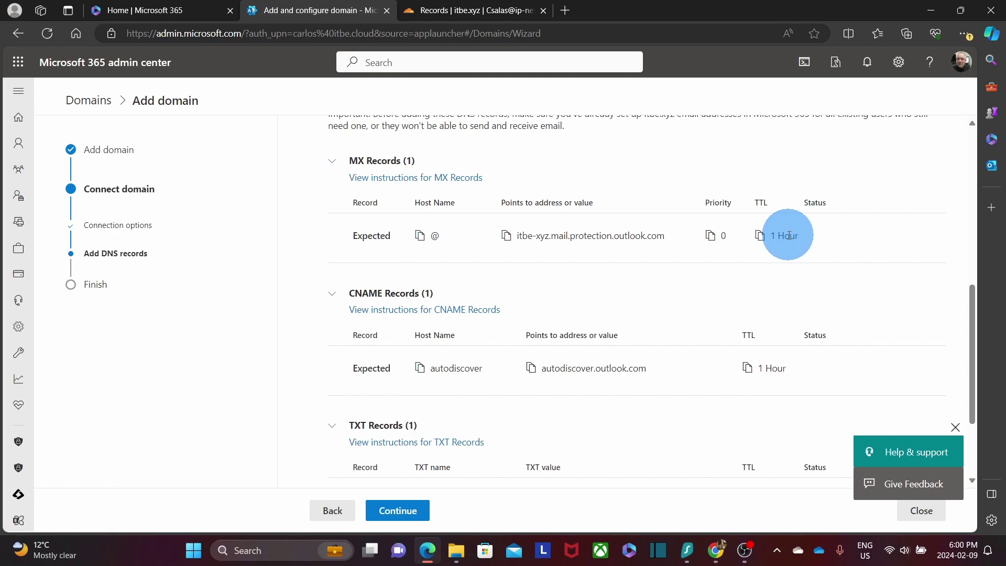
# - In Cloudflare, start a new MX record for itbe.xyz named @
pyautogui.click(479, 11)
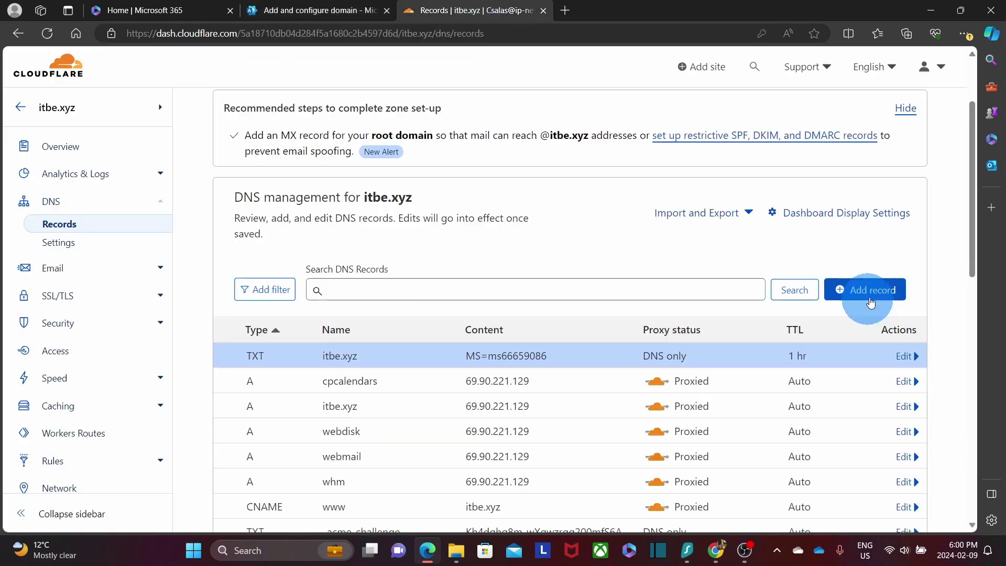
pyautogui.click(868, 304)
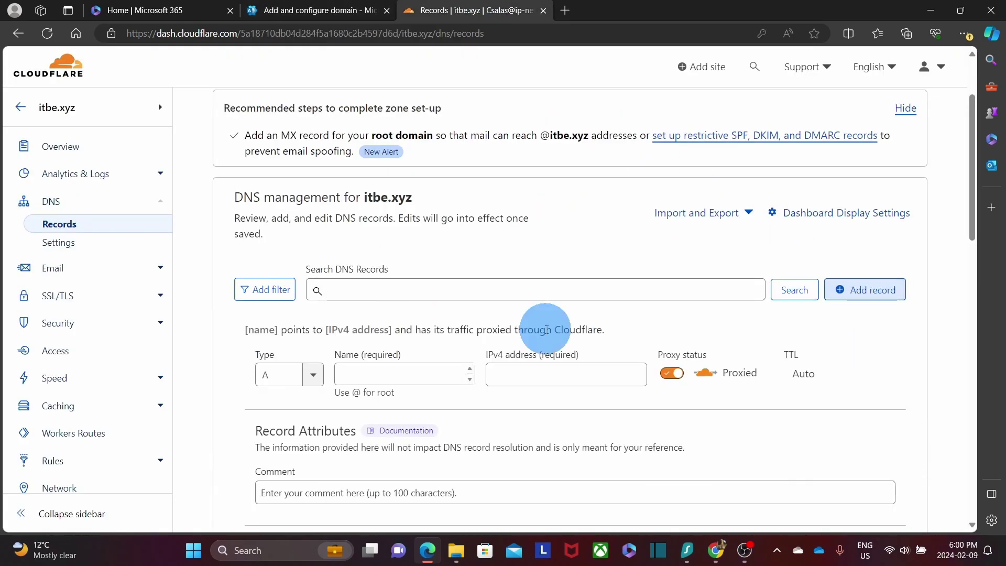
pyautogui.scroll(-2, 544, 340)
pyautogui.scroll(-4, 542, 350)
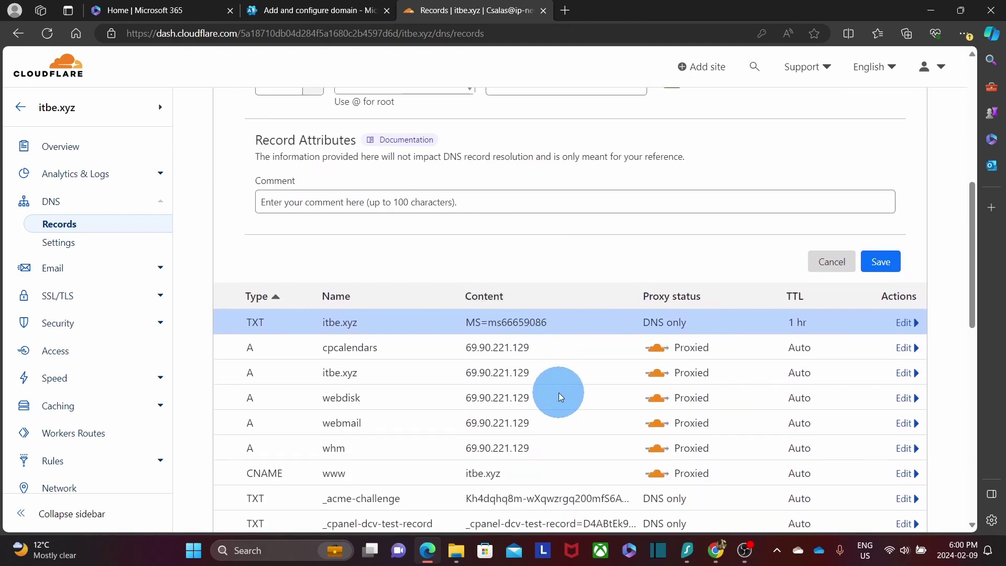
pyautogui.scroll(-1, 558, 392)
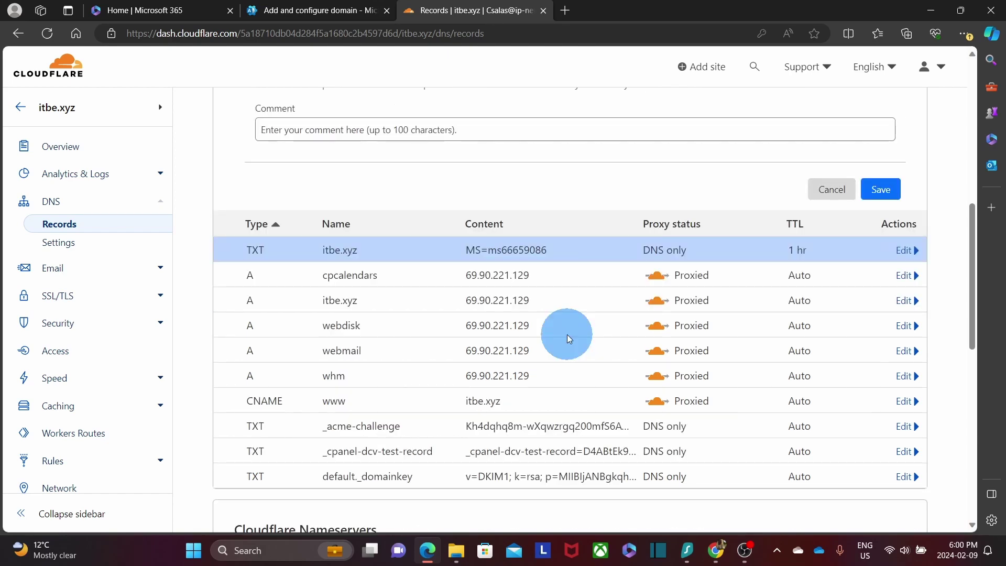
pyautogui.scroll(4, 567, 335)
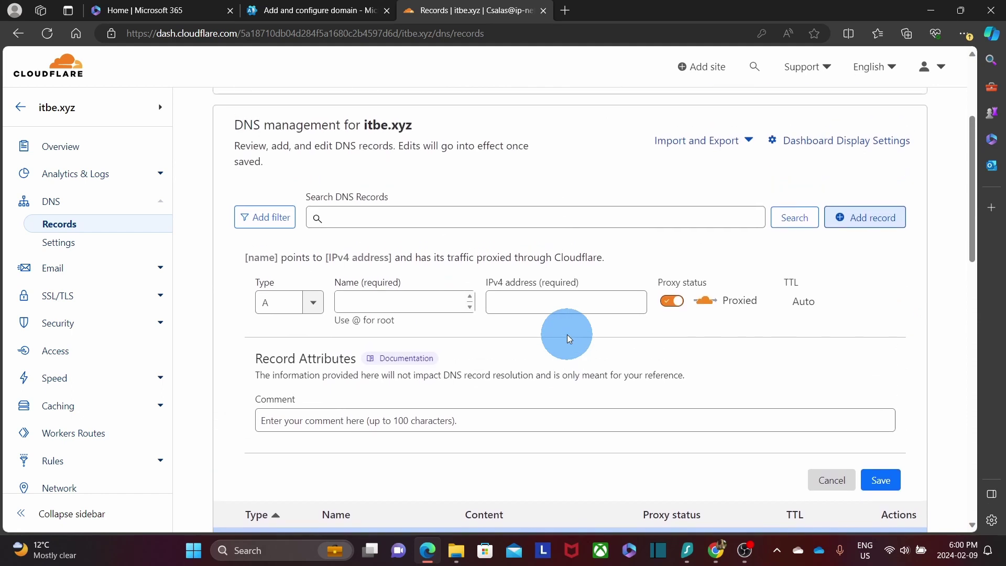
pyautogui.click(289, 302)
pyautogui.scroll(-3, 280, 388)
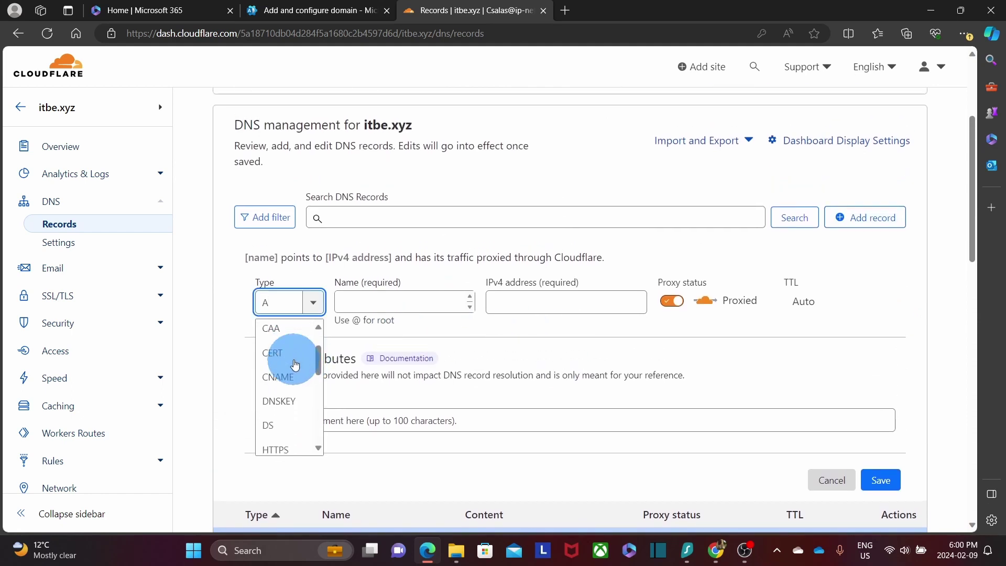
pyautogui.click(280, 389)
pyautogui.click(378, 304)
pyautogui.write('@')
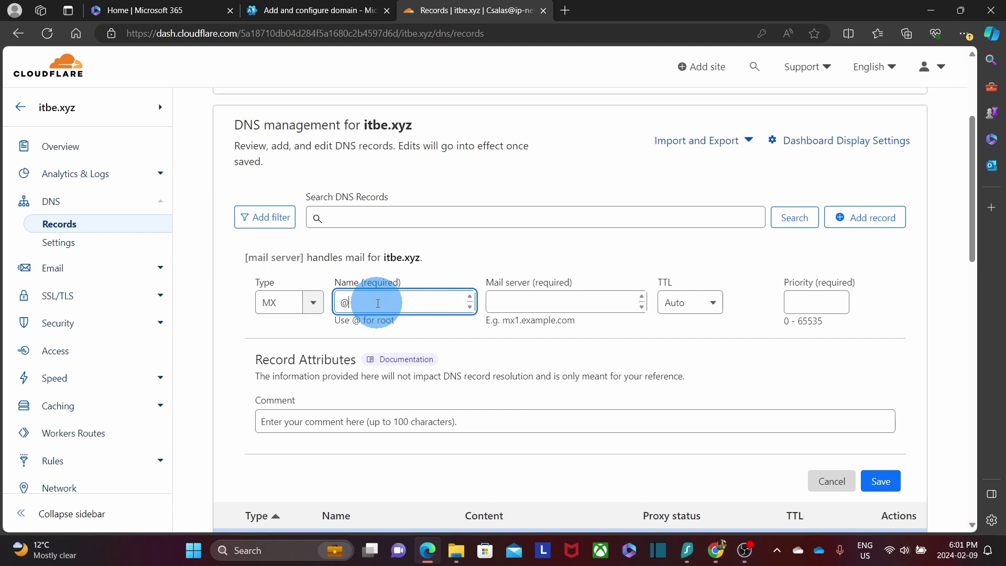
# - Set mail server itbe-xyz.mail.protection.outlook.com, TTL 1 hr, priority 0, and save
pyautogui.click(526, 303)
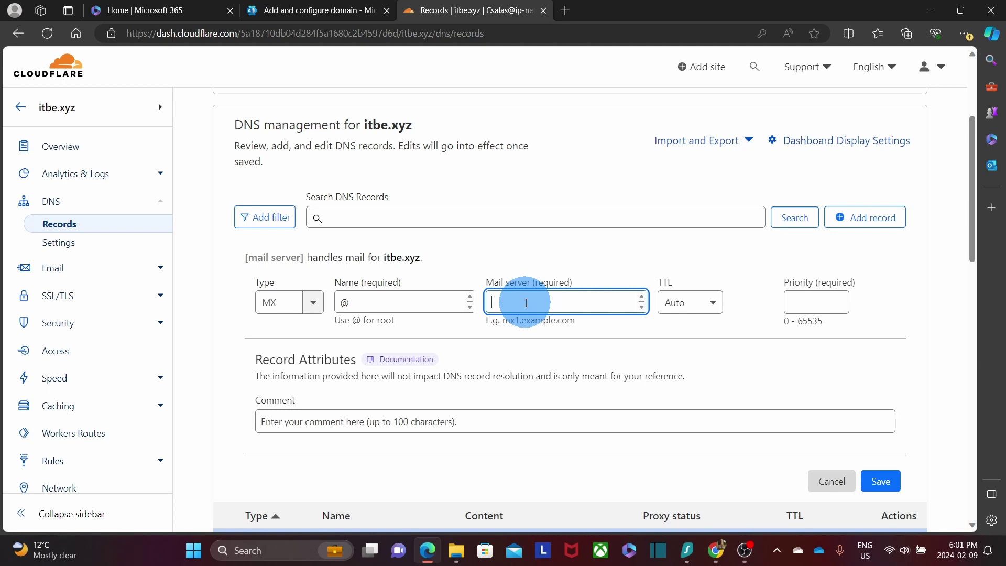
pyautogui.hotkey('ctrl', 'v')
pyautogui.click(711, 303)
pyautogui.scroll(-1, 679, 403)
pyautogui.click(677, 394)
pyautogui.click(796, 305)
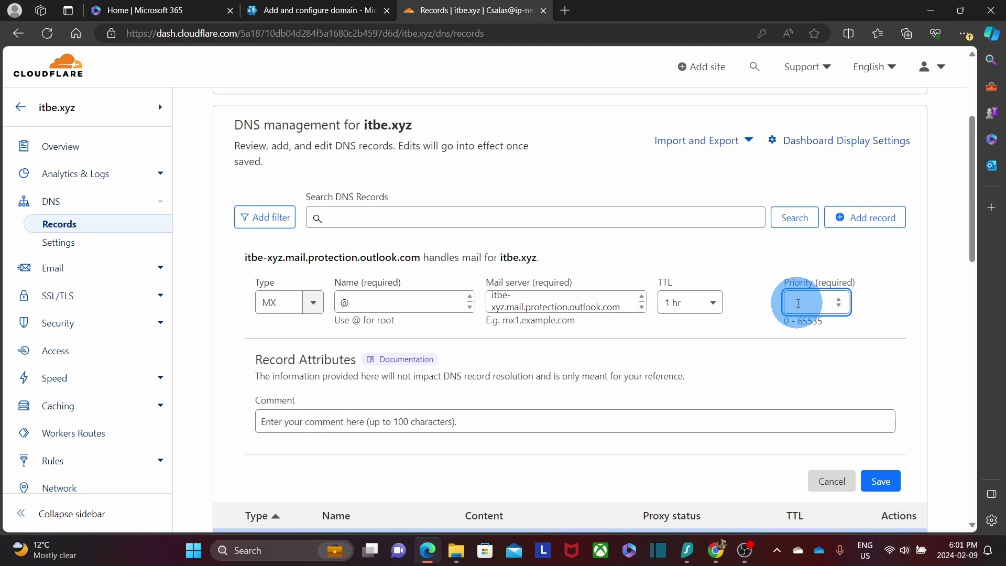
pyautogui.write('0')
pyautogui.click(879, 486)
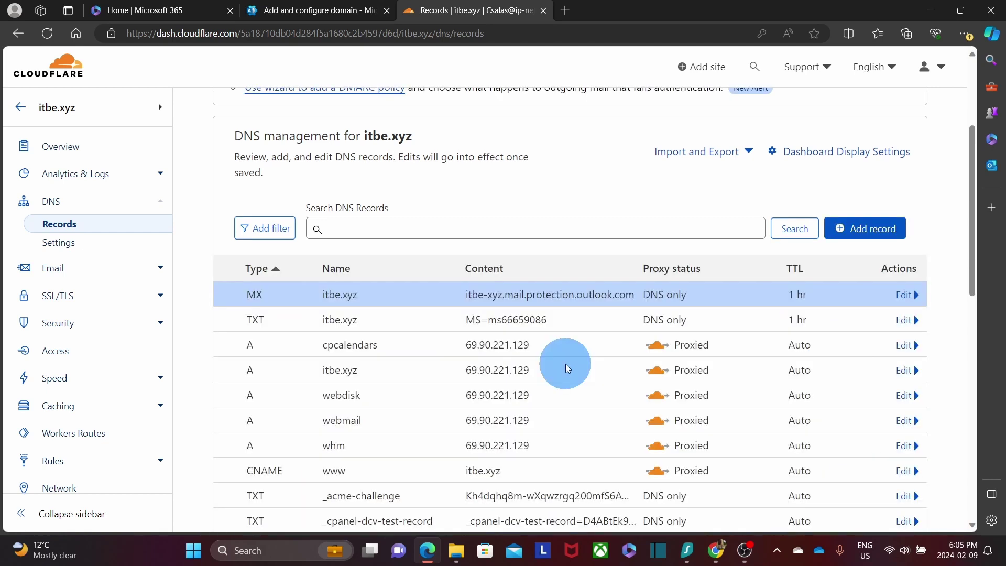
pyautogui.click(319, 11)
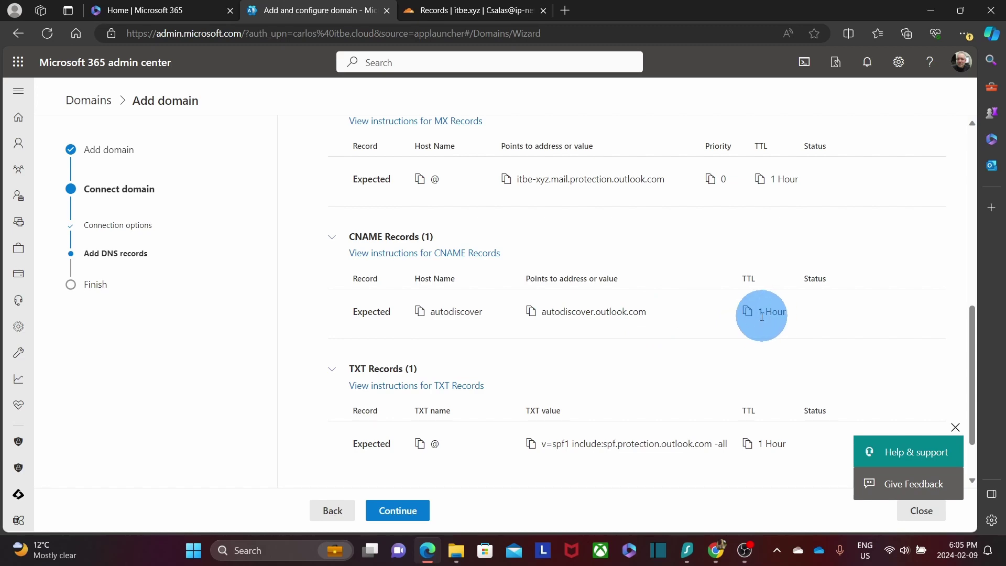
# - Start a Cloudflare CNAME record named with the copied autodiscover host name
pyautogui.click(418, 312)
pyautogui.click(461, 11)
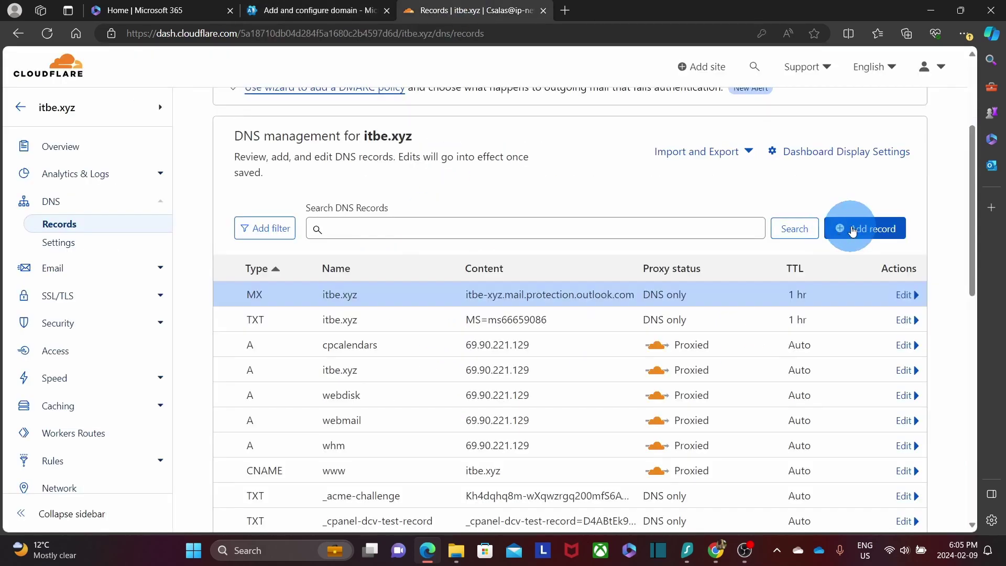
pyautogui.click(851, 228)
pyautogui.click(487, 319)
pyautogui.click(313, 313)
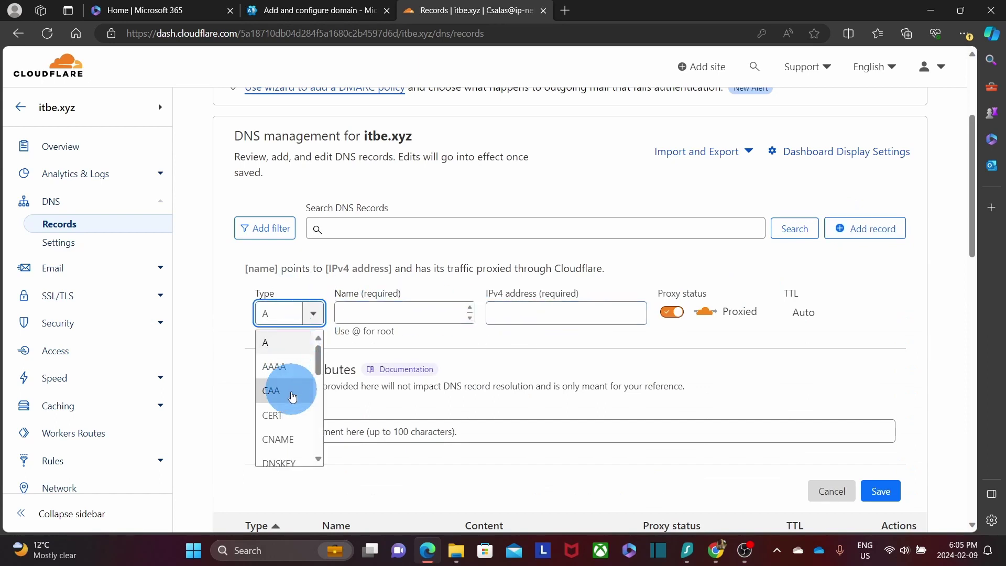
pyautogui.click(285, 438)
pyautogui.click(377, 314)
pyautogui.hotkey('ctrl', 'v')
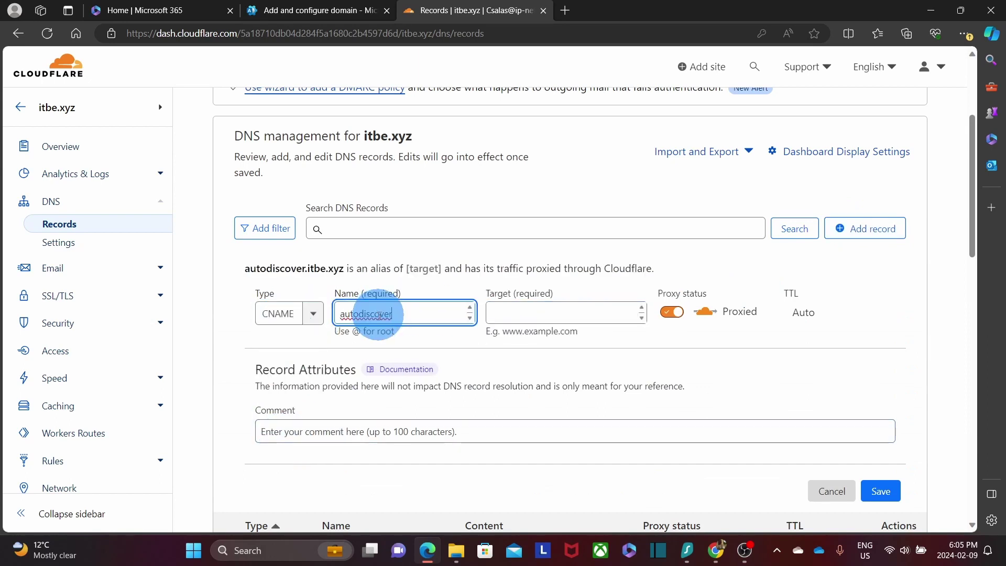
# - Point it to autodiscover.outlook.com, make it DNS only with 1 hr TTL, and save
pyautogui.click(312, 11)
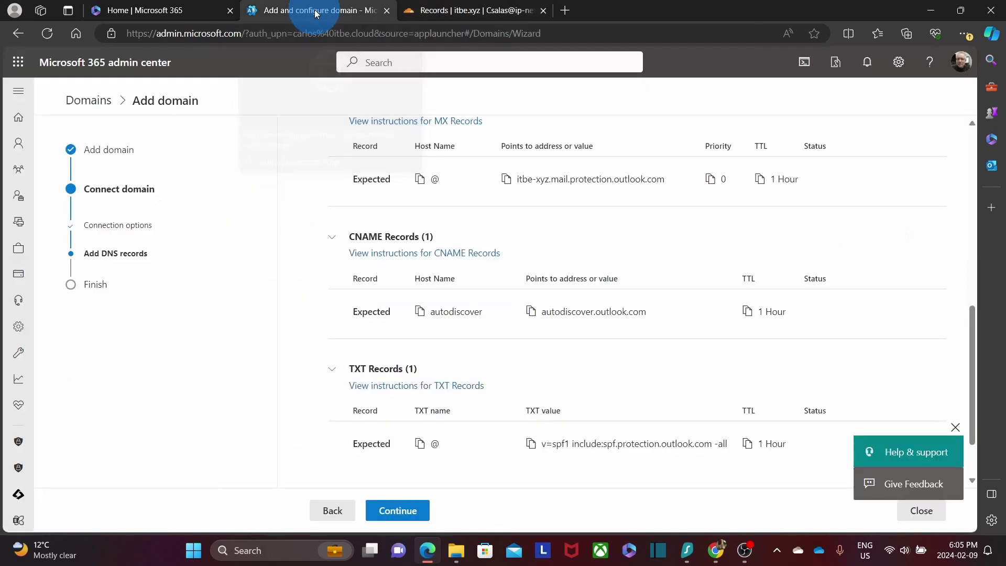
pyautogui.click(532, 312)
pyautogui.click(461, 11)
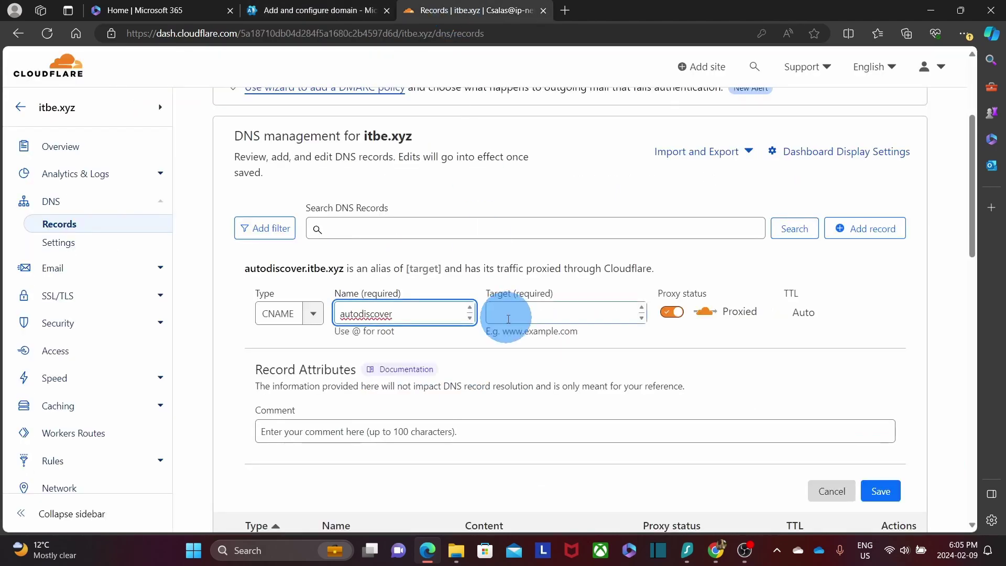
pyautogui.click(509, 313)
pyautogui.hotkey('ctrl', 'v')
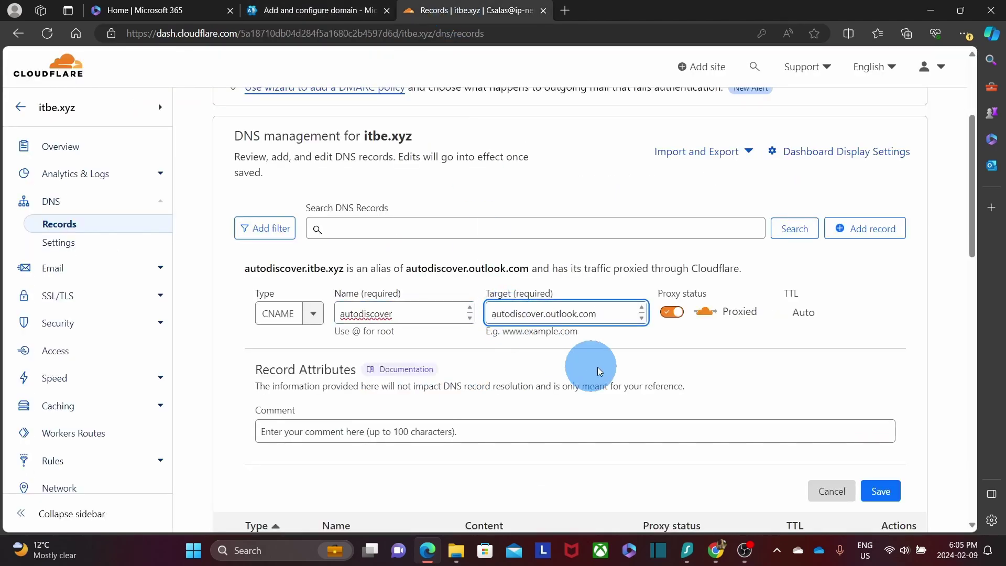
pyautogui.click(668, 312)
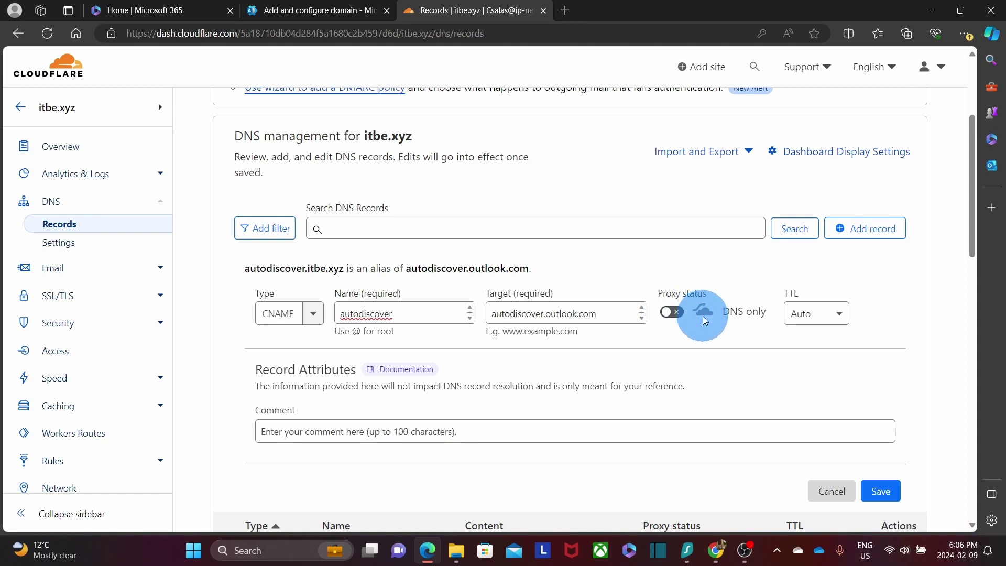
pyautogui.click(811, 313)
pyautogui.scroll(-2, 812, 419)
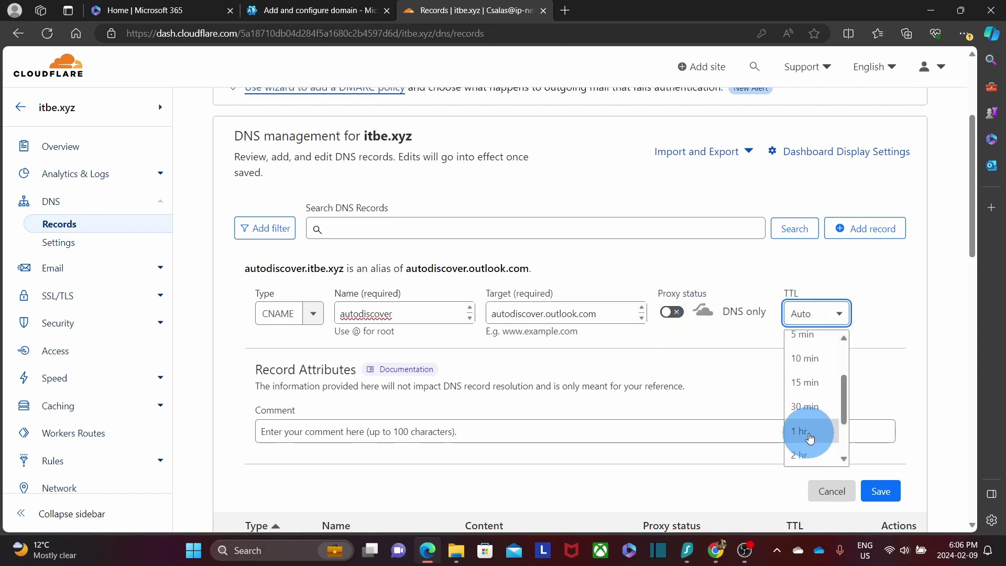
pyautogui.click(810, 437)
pyautogui.click(880, 491)
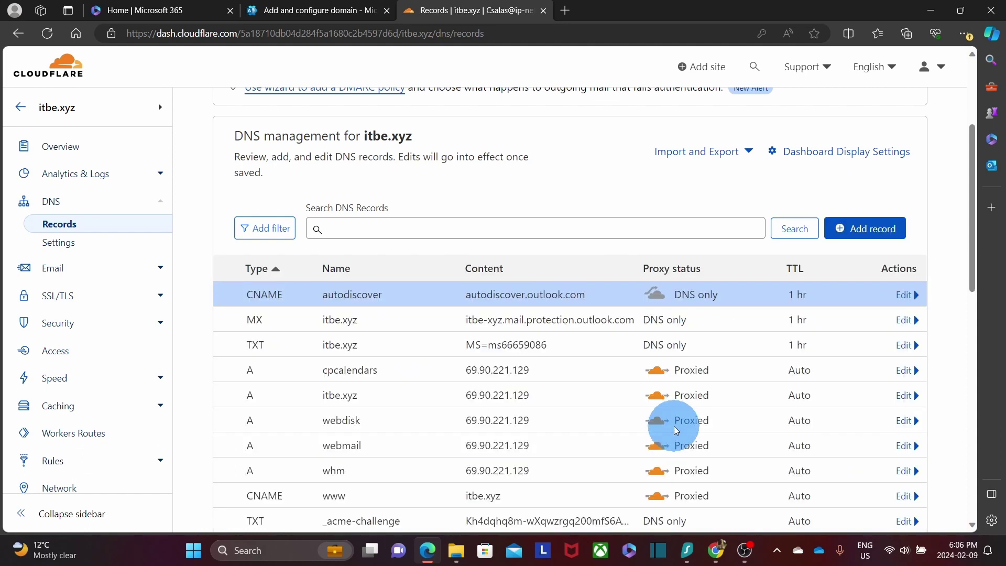
# - Add a Cloudflare TXT record @ with SPF value v=spf1 include:spf.protection.outlook.com -all
pyautogui.click(331, 12)
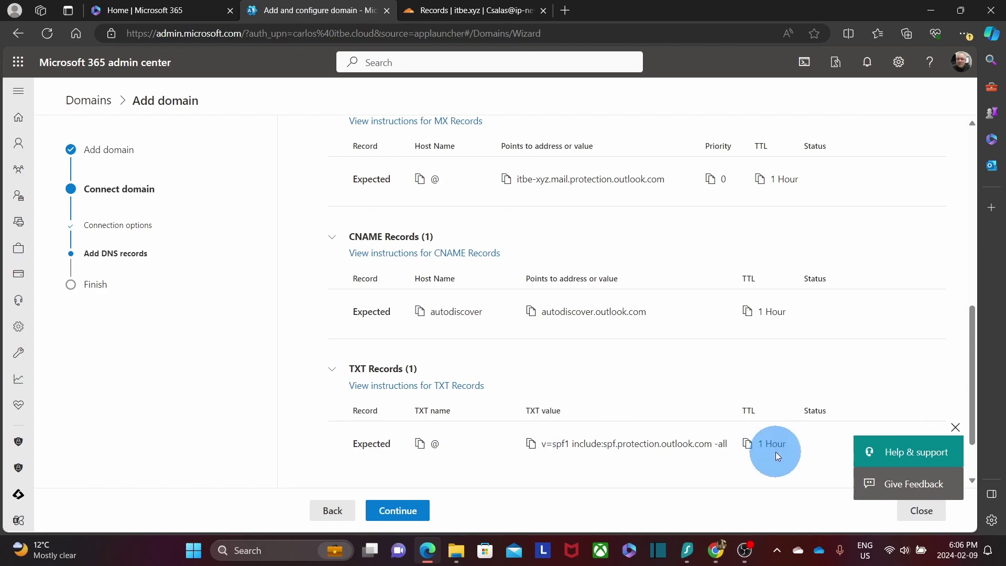
pyautogui.click(467, 11)
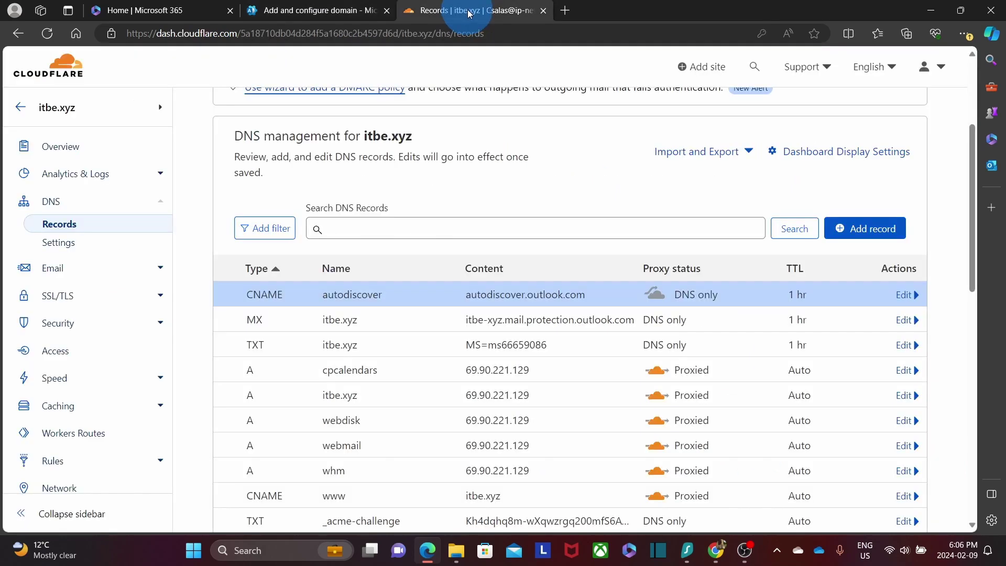
pyautogui.click(838, 229)
pyautogui.click(311, 314)
pyautogui.scroll(-3, 285, 449)
pyautogui.click(283, 392)
pyautogui.click(402, 272)
pyautogui.write('@')
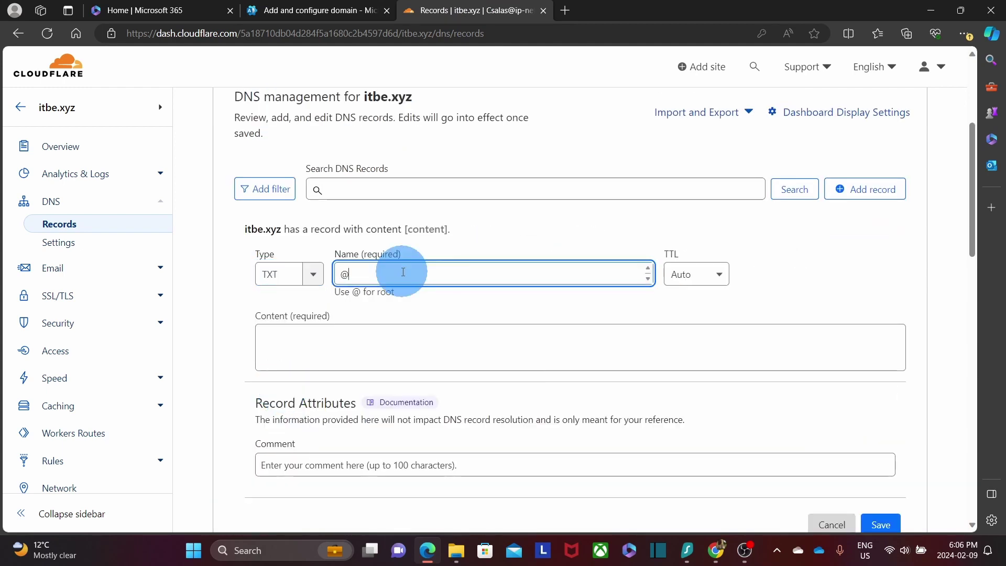
pyautogui.click(343, 337)
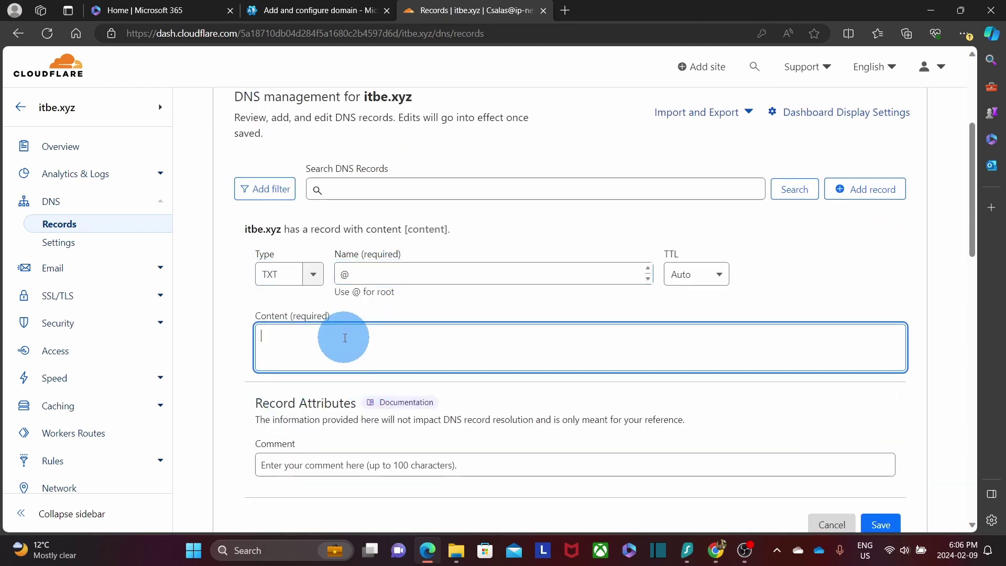
pyautogui.hotkey('ctrl', 'v')
pyautogui.click(882, 525)
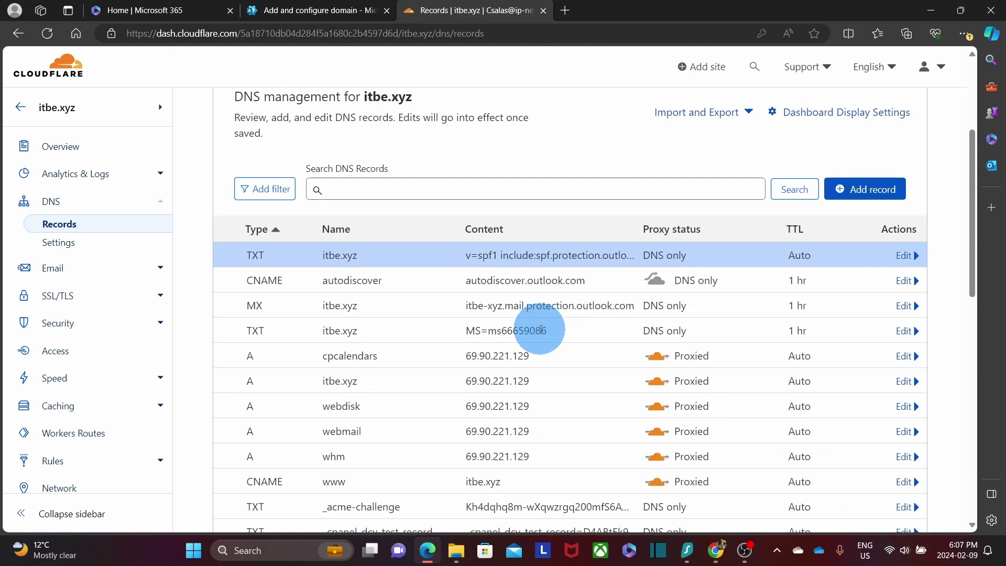
pyautogui.click(325, 13)
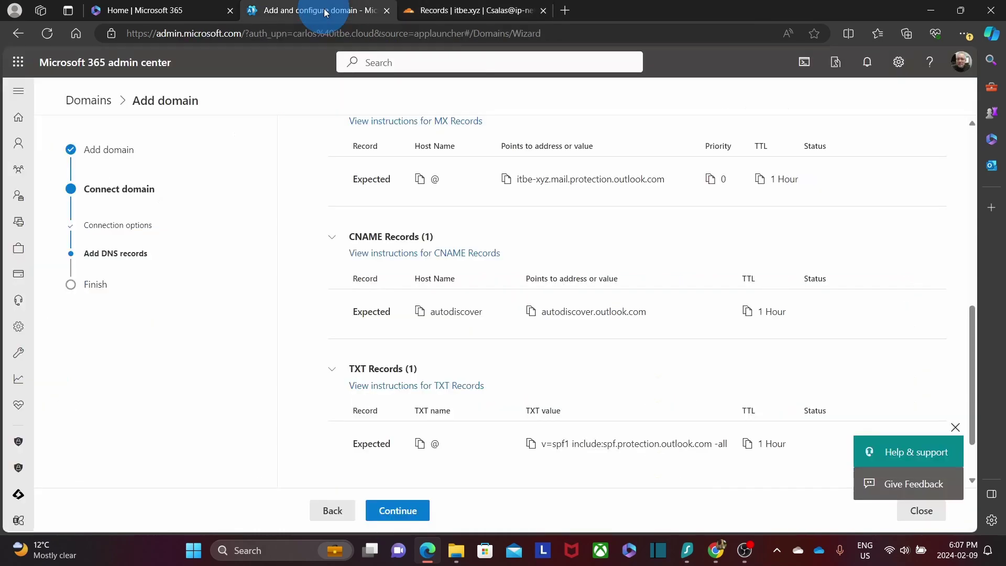
# - Finish the itbe.xyz domain setup and open Users > Active users
pyautogui.click(398, 511)
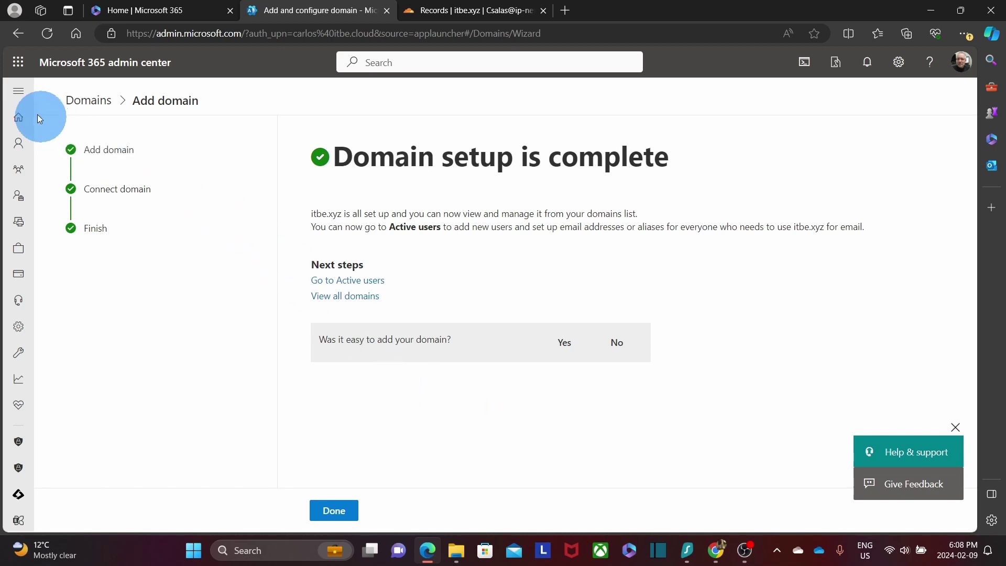
pyautogui.click(16, 98)
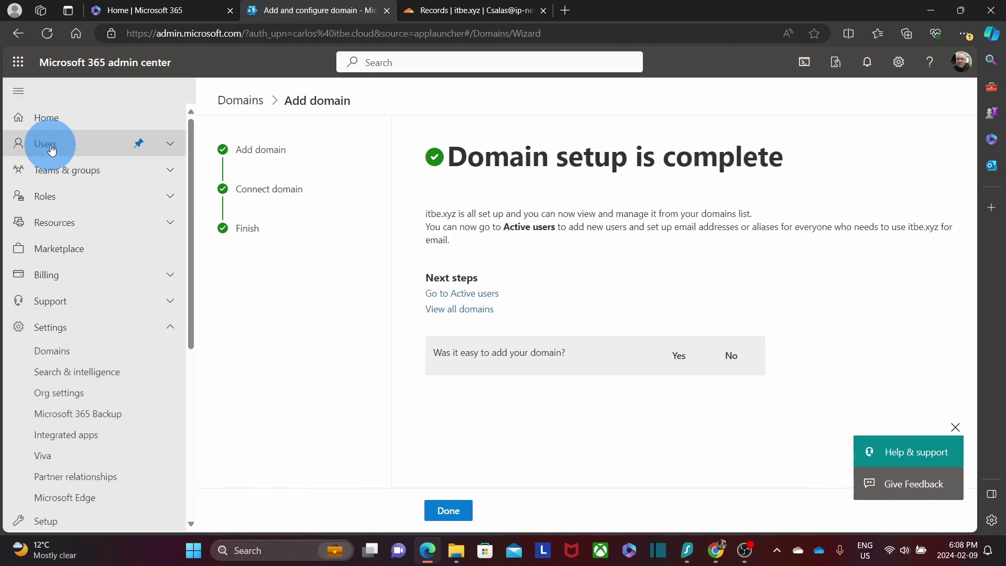
pyautogui.click(51, 149)
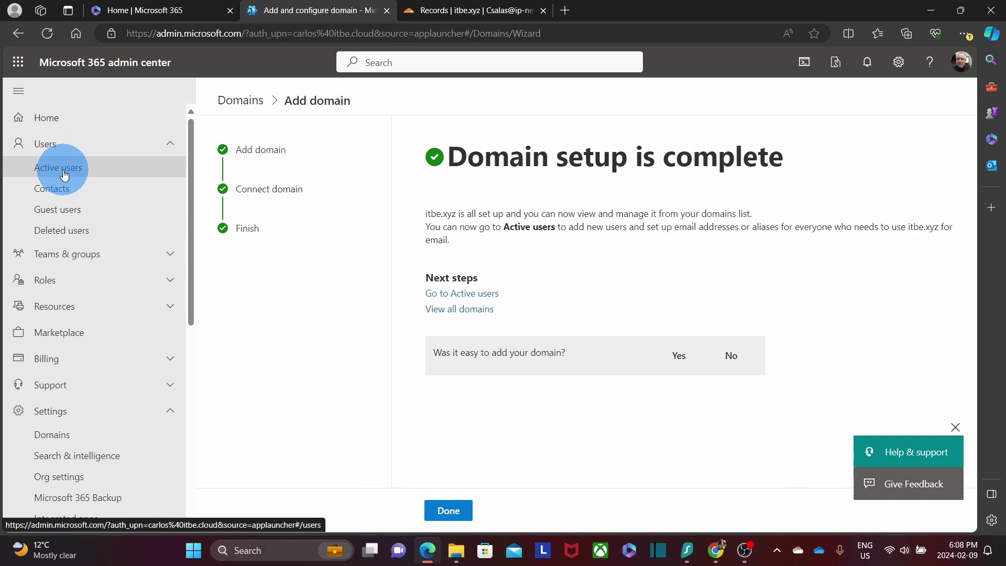
pyautogui.click(64, 175)
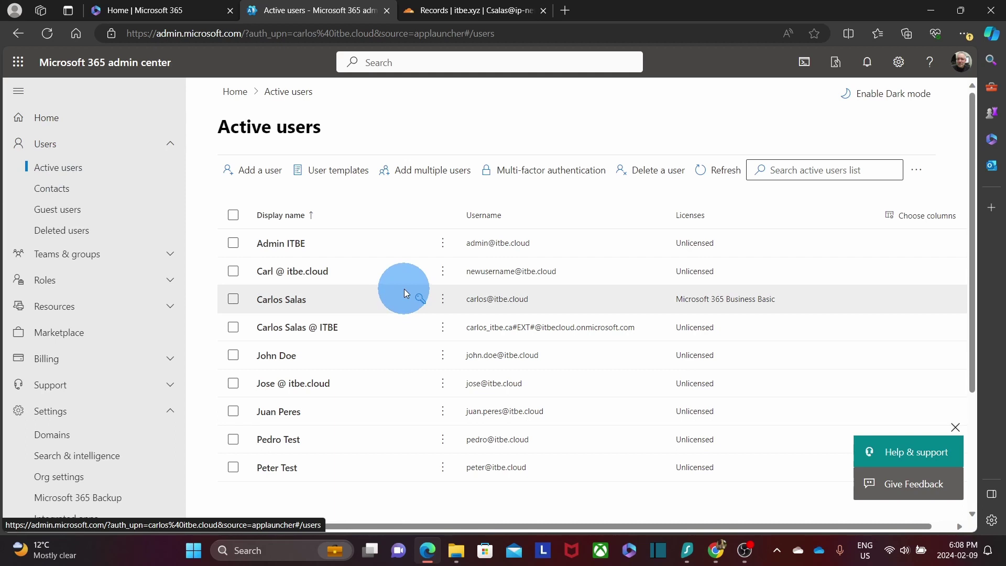
# - Add a new email alias on the itbe.xyz domain to the licensed user and save it
pyautogui.click(282, 299)
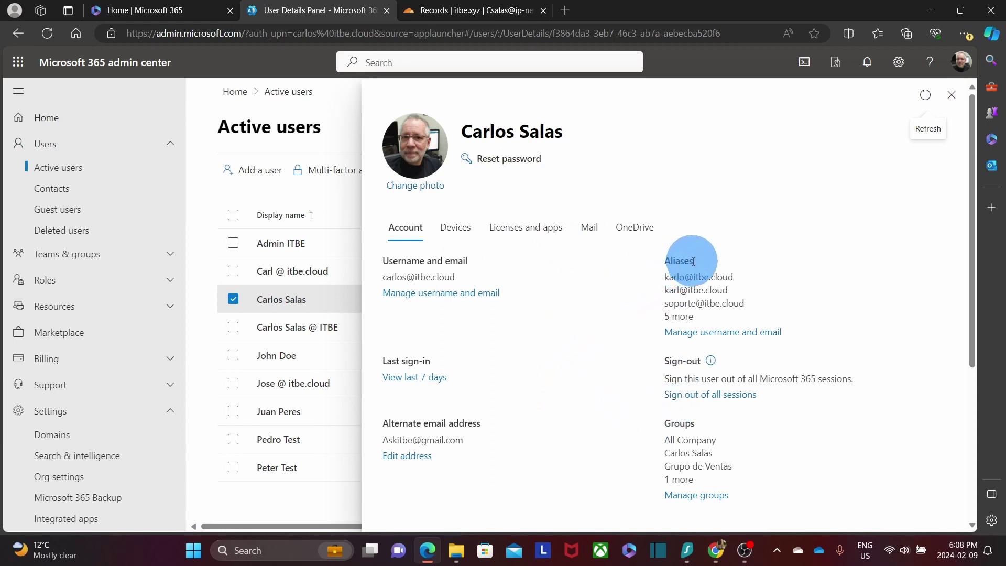
pyautogui.click(706, 335)
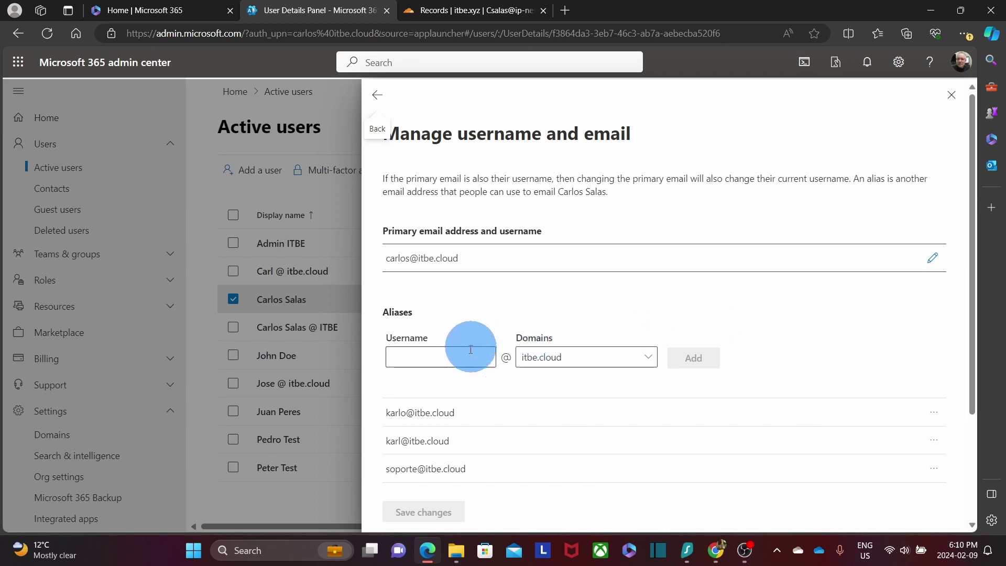
pyautogui.click(450, 359)
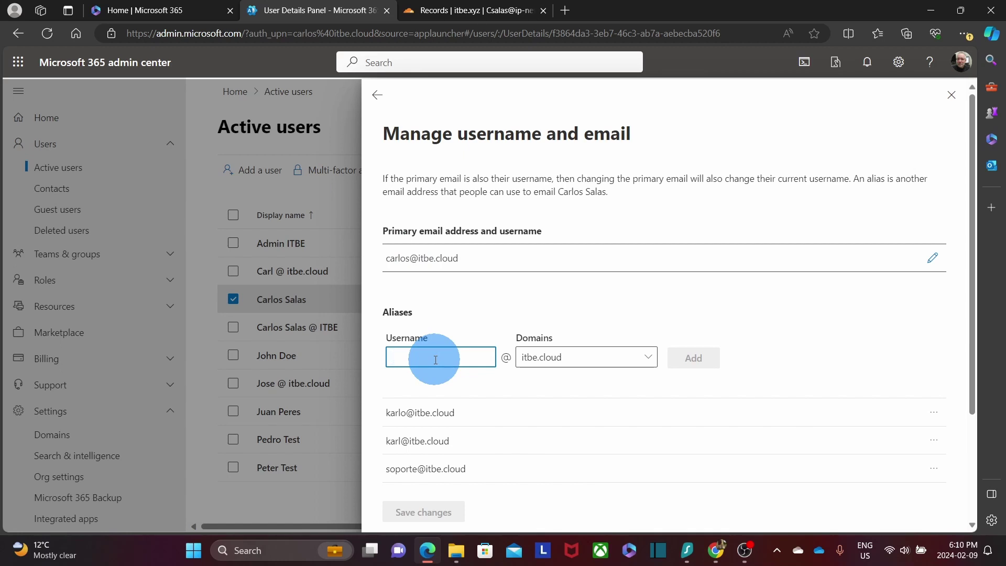
pyautogui.write('carlos')
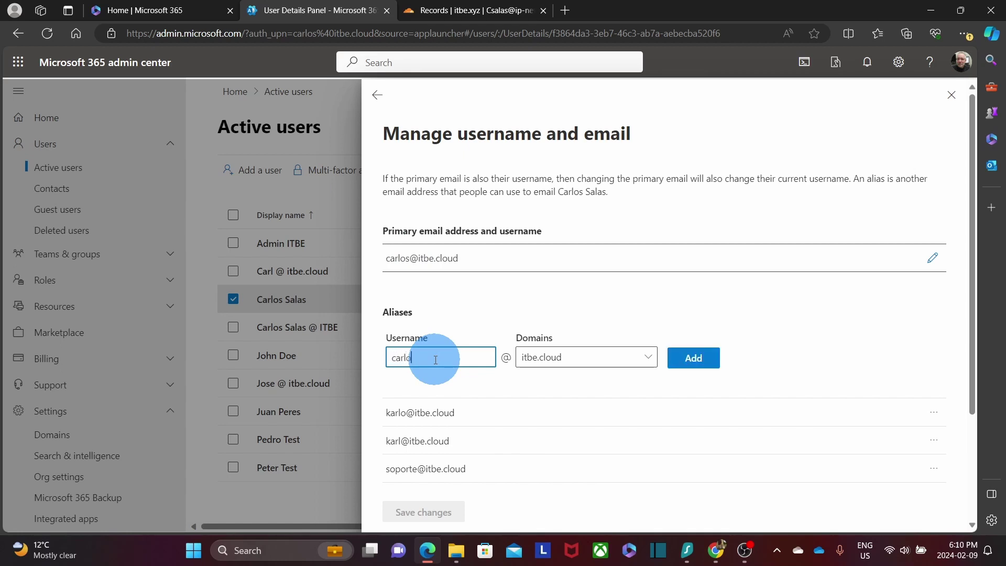
pyautogui.click(649, 358)
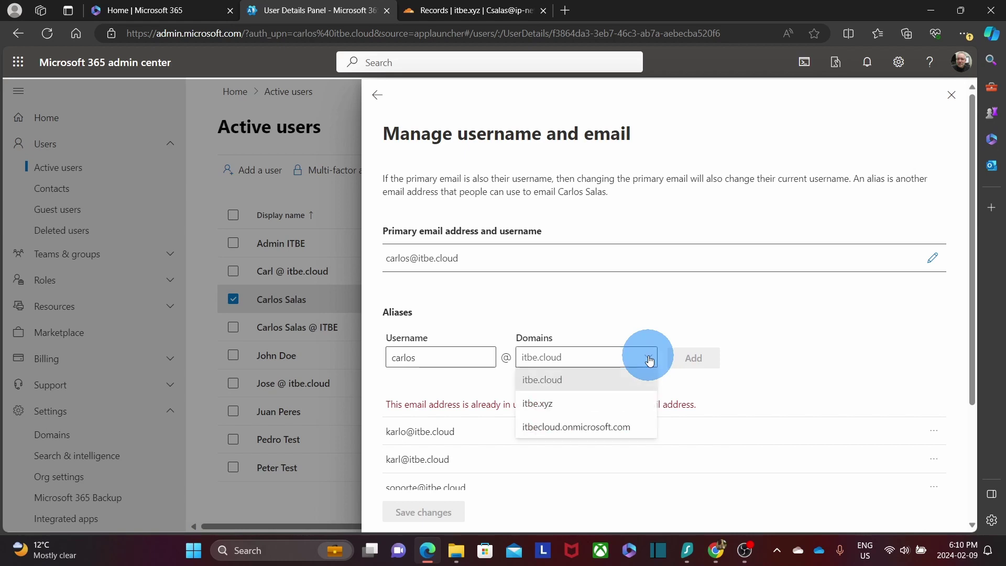
pyautogui.click(562, 410)
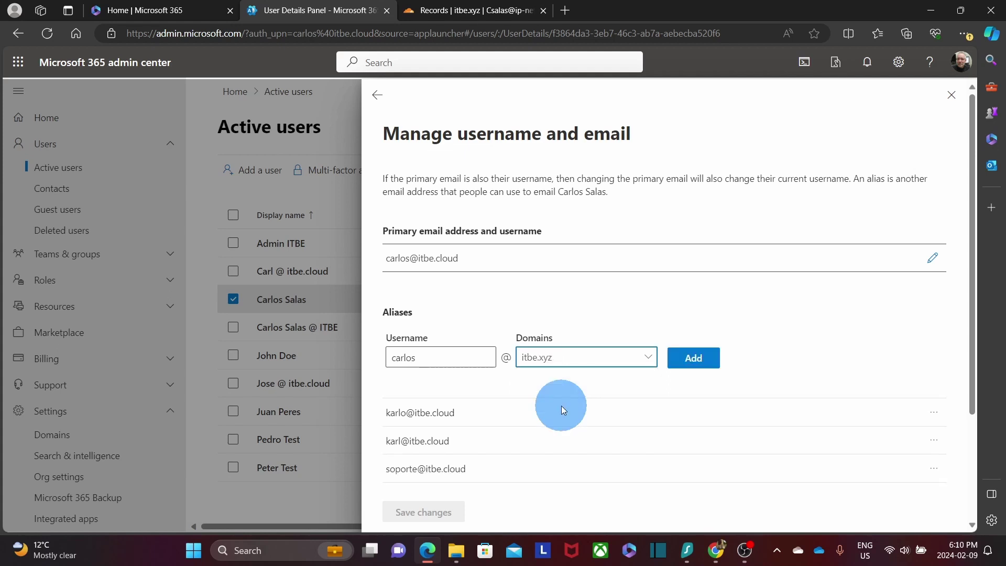
pyautogui.click(696, 359)
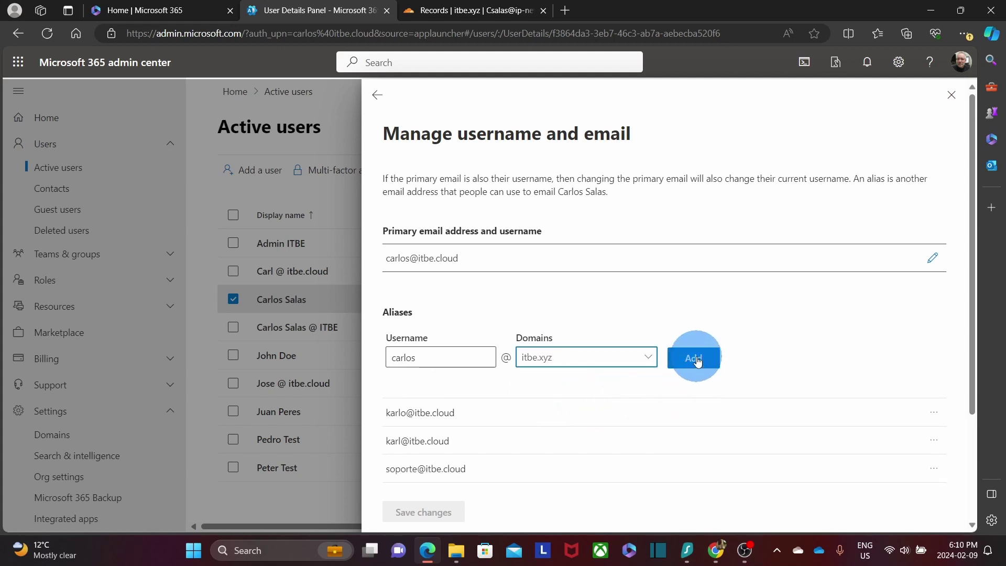
pyautogui.scroll(-3, 696, 359)
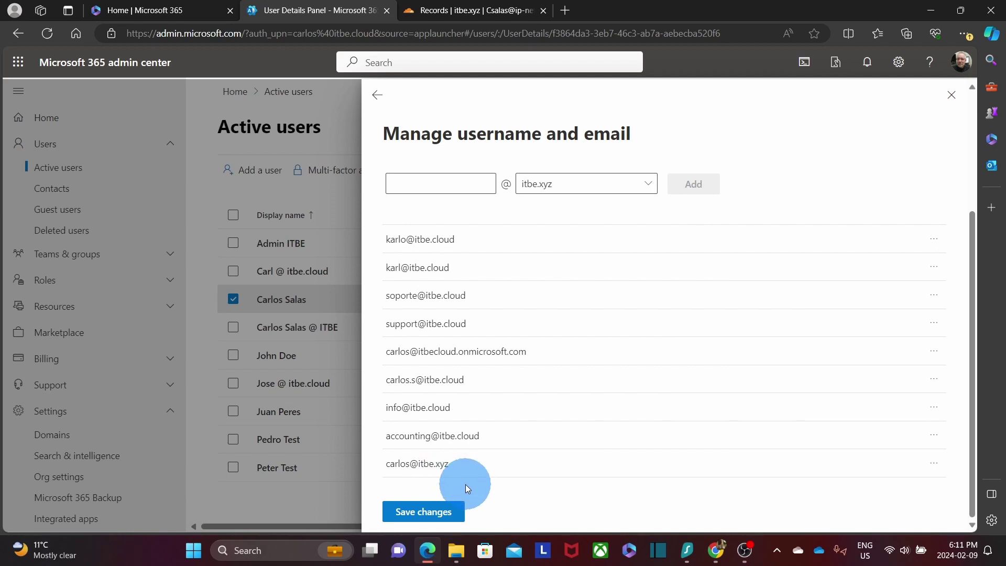
pyautogui.click(438, 512)
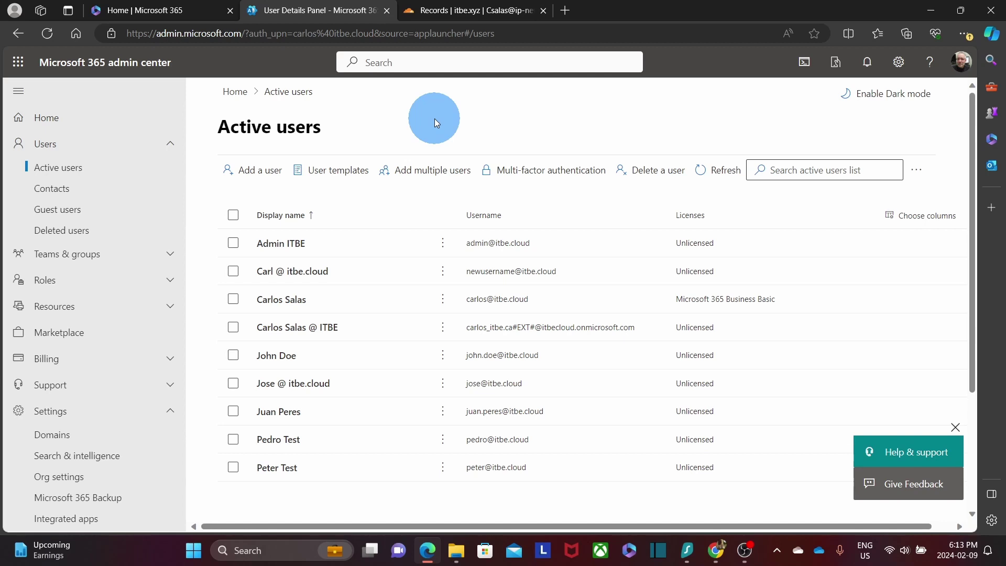
# - Set the user's itbe.xyz alias as the primary email address, save, and close the panel
pyautogui.click(293, 306)
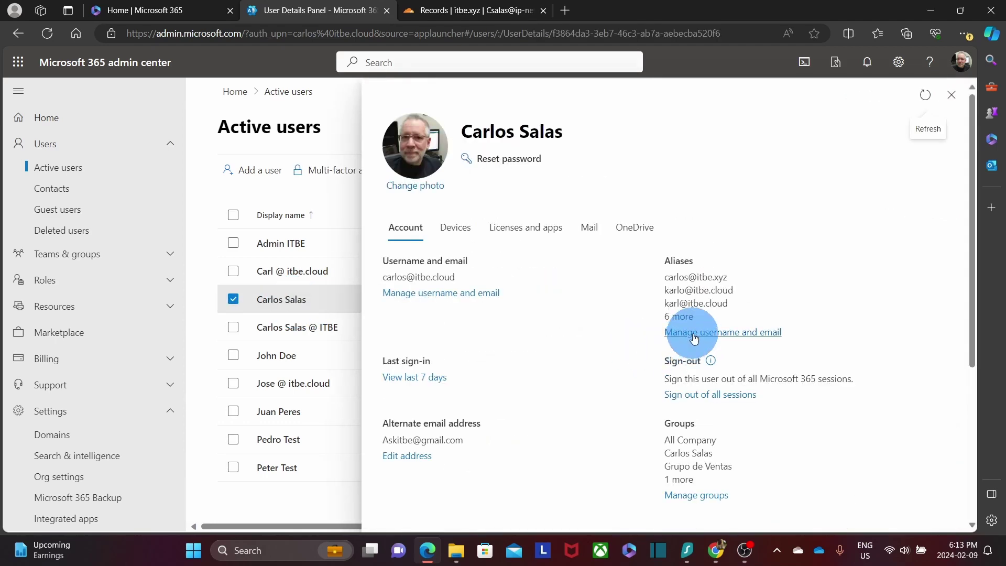
pyautogui.click(695, 332)
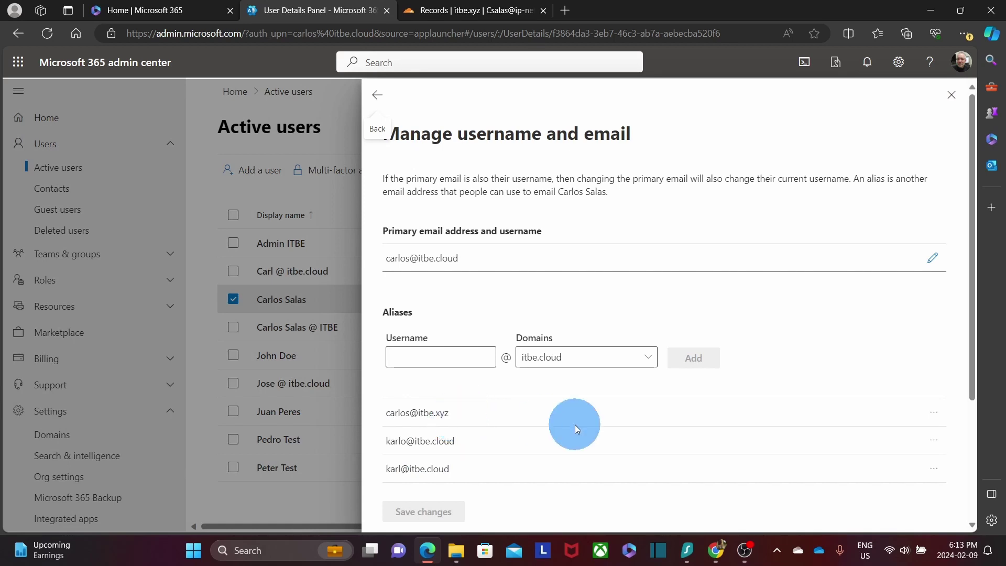
pyautogui.click(935, 414)
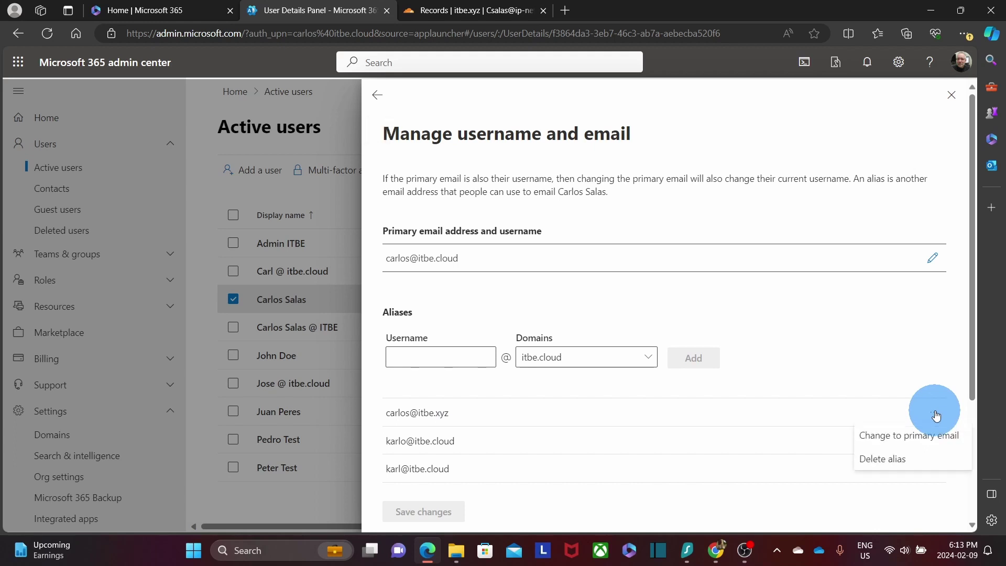
pyautogui.click(918, 442)
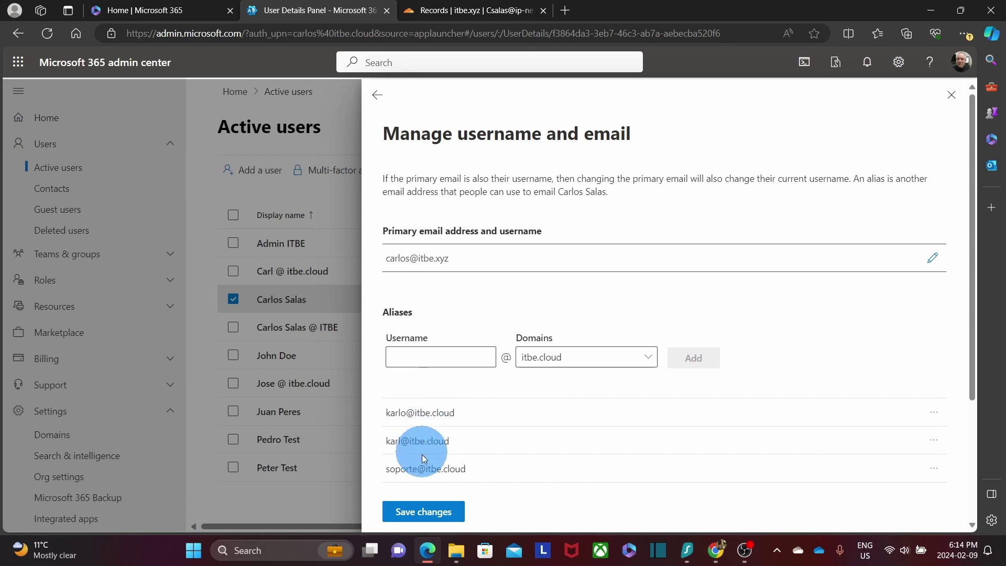
pyautogui.click(424, 512)
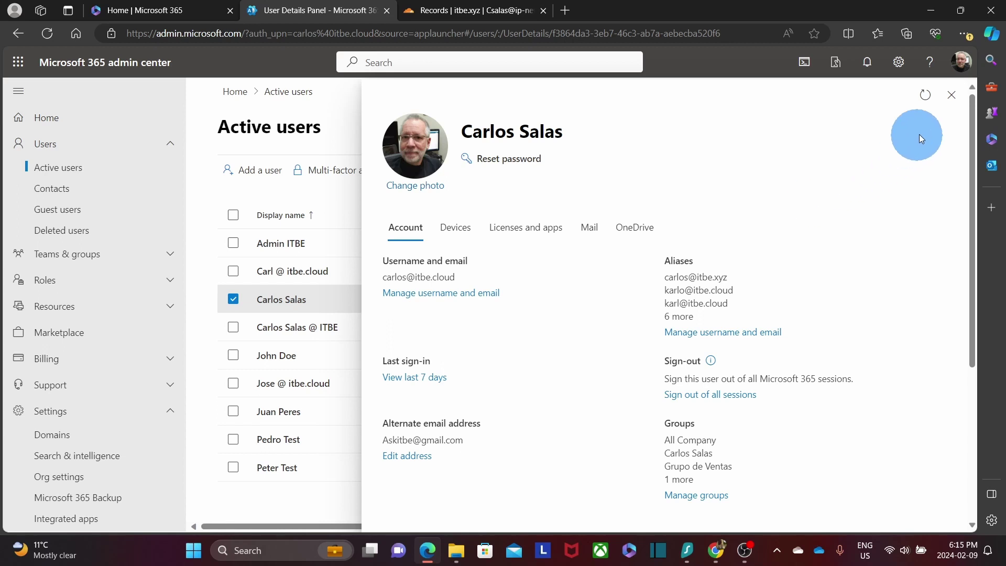
pyautogui.click(951, 95)
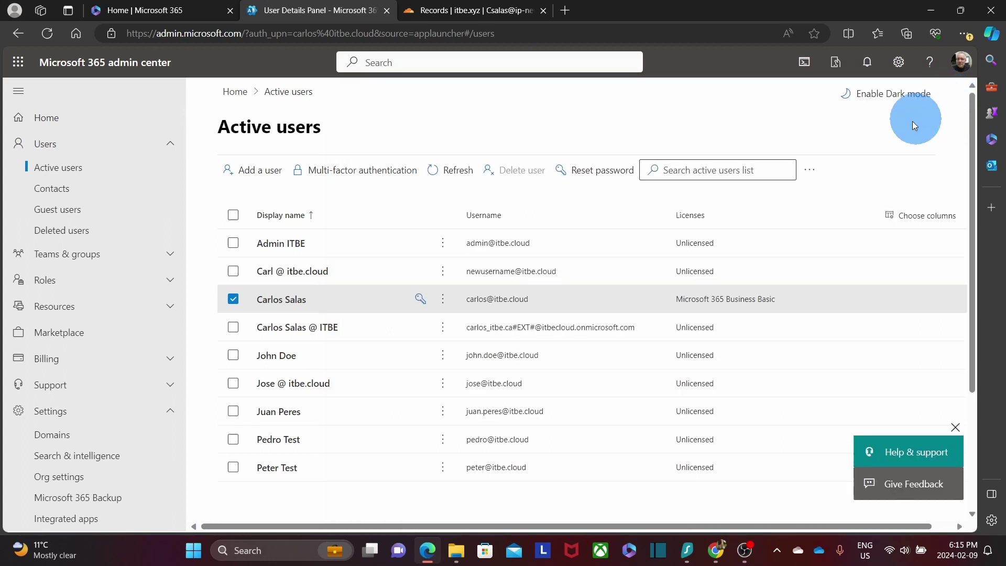
# - Change the next user's username domain from itbe.cloud to itbe.xyz and save
pyautogui.click(300, 385)
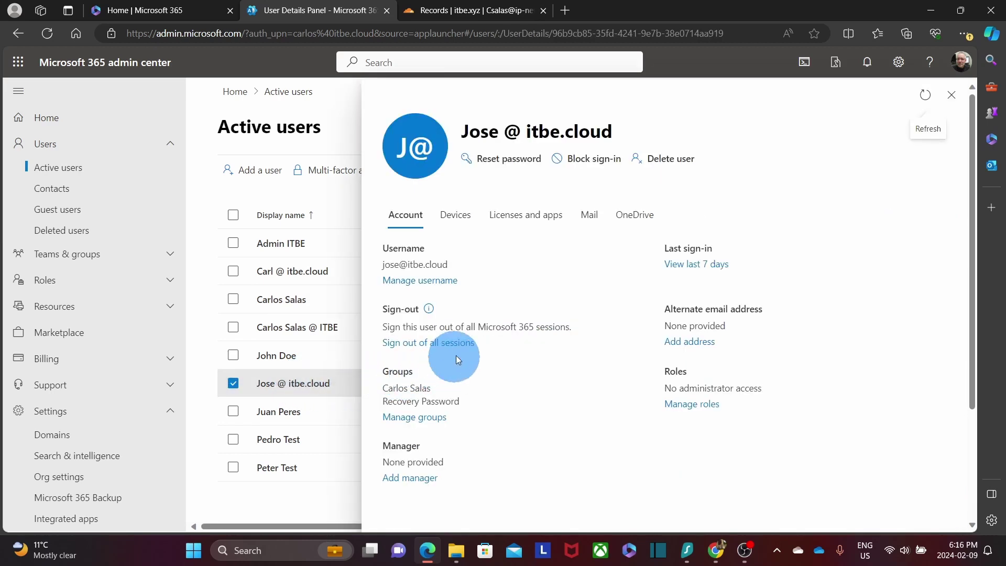
pyautogui.click(448, 281)
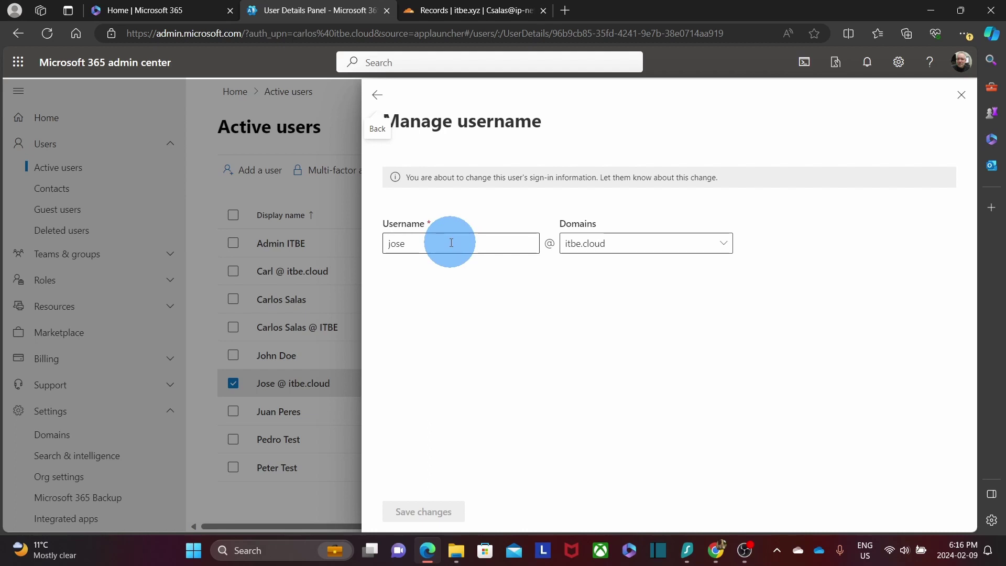
pyautogui.click(637, 249)
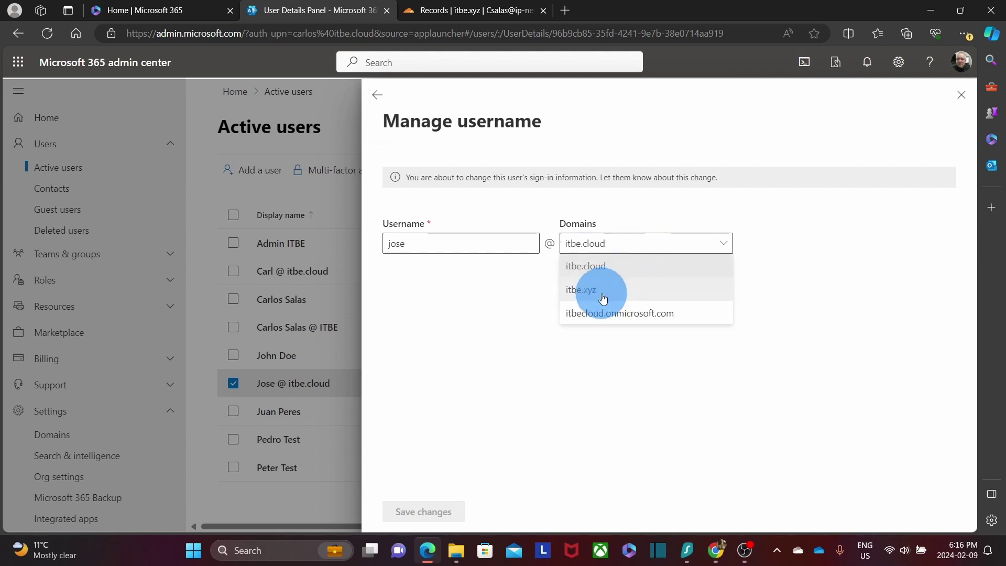
pyautogui.click(599, 293)
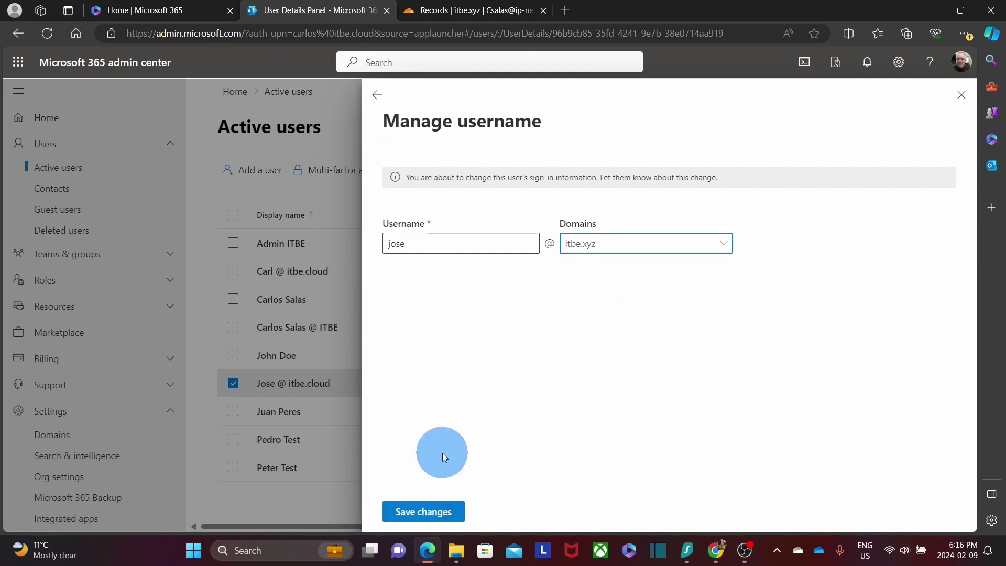
pyautogui.click(420, 515)
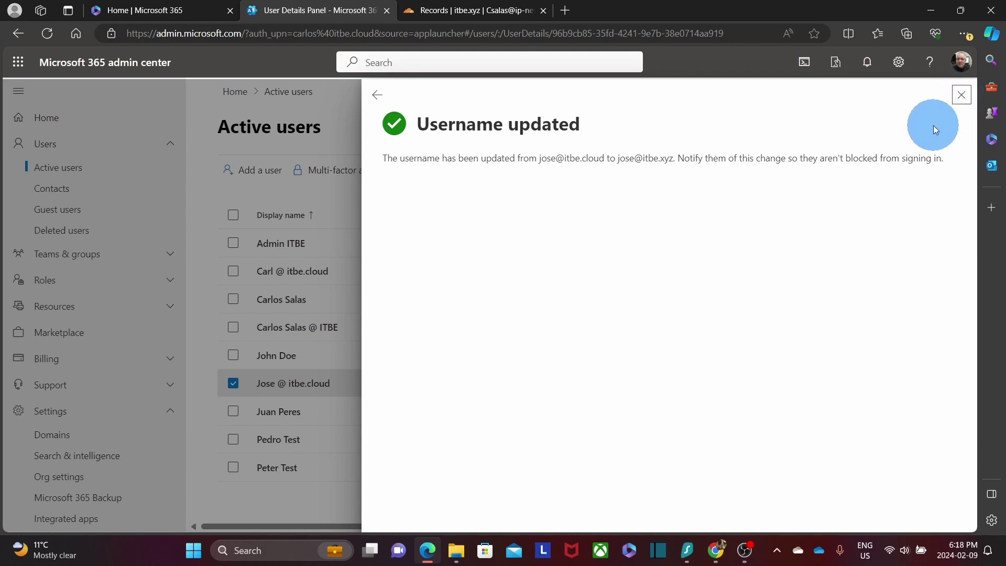
# - Return from the user details to the Domains page and select itbe.xyz
pyautogui.click(961, 96)
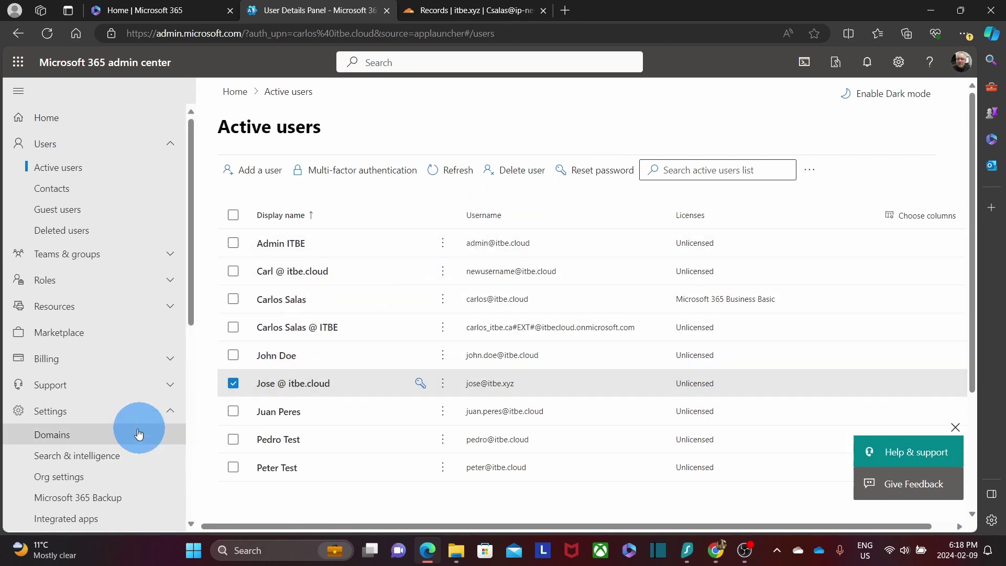
pyautogui.click(53, 441)
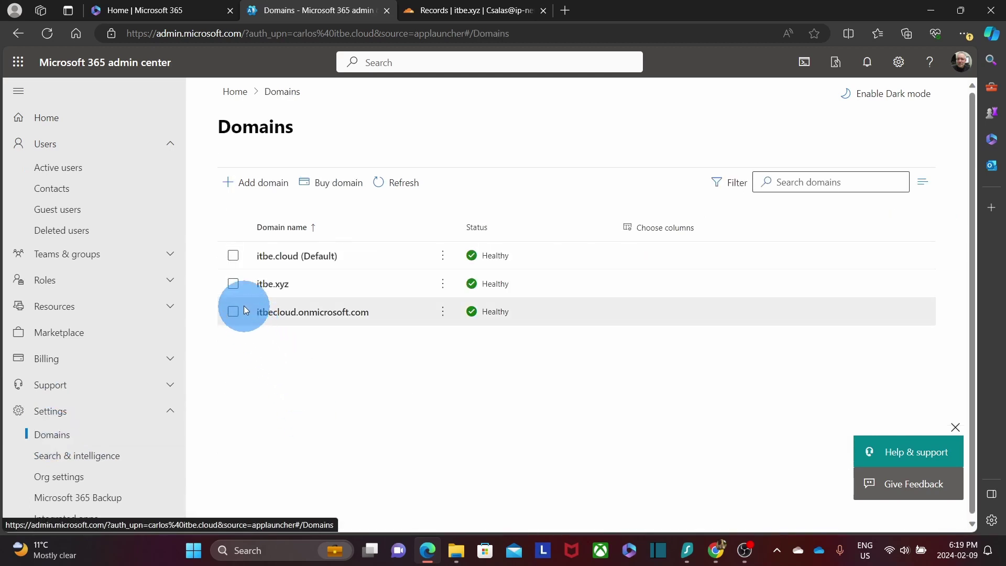
pyautogui.click(233, 287)
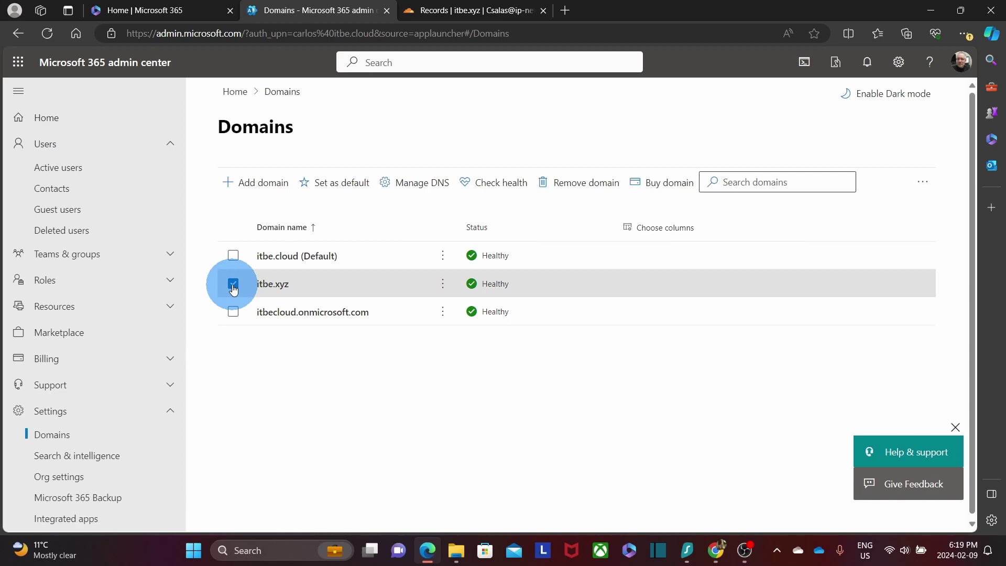